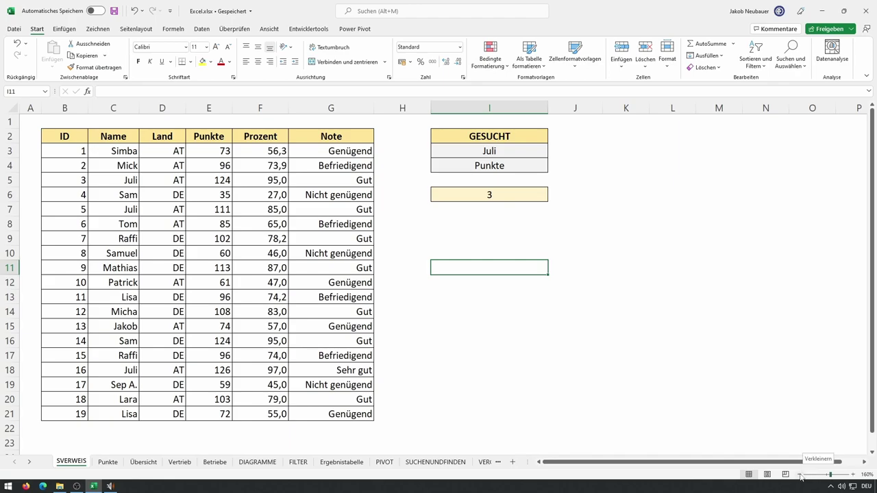
# - Zoom the sheet out two steps and back in two steps with the status-bar buttons
pyautogui.click(800, 475)
pyautogui.click(800, 474)
pyautogui.click(800, 475)
pyautogui.click(799, 474)
pyautogui.click(800, 475)
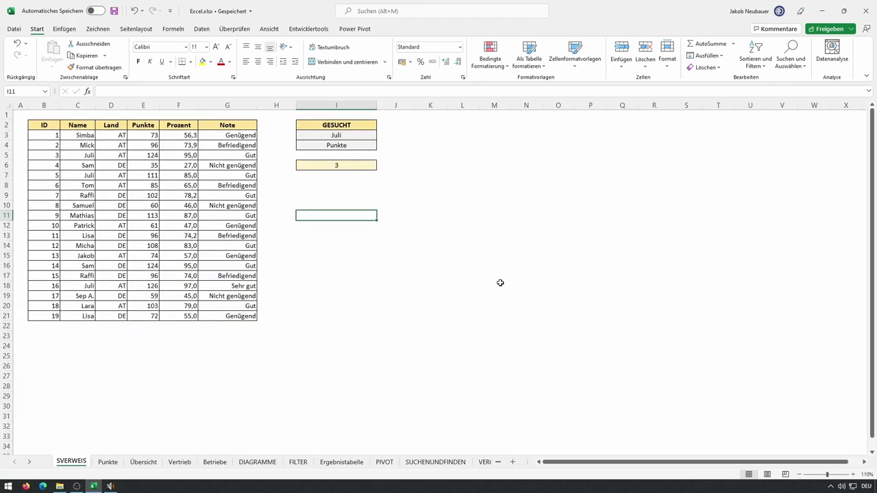
pyautogui.click(854, 474)
pyautogui.click(854, 474)
pyautogui.click(854, 474)
pyautogui.click(854, 474)
pyautogui.click(854, 474)
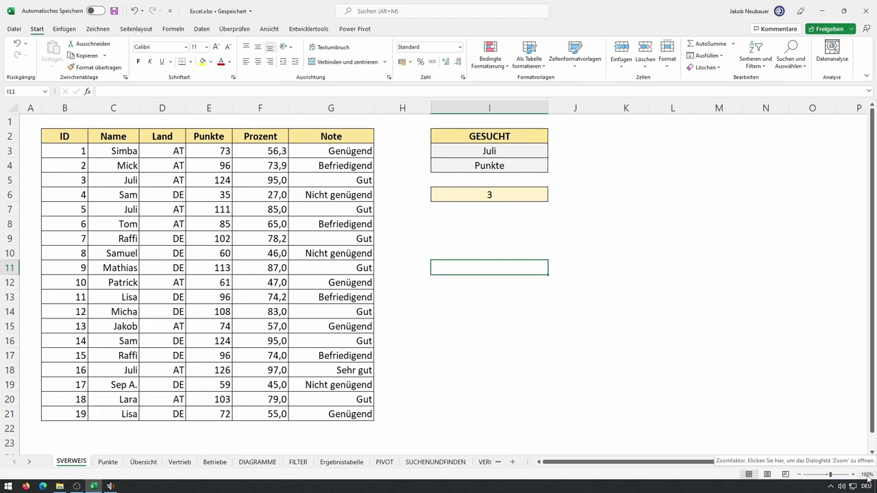
# - Set the zoom to 100% in the Zoom dialog, then step it up to 170%
pyautogui.click(867, 475)
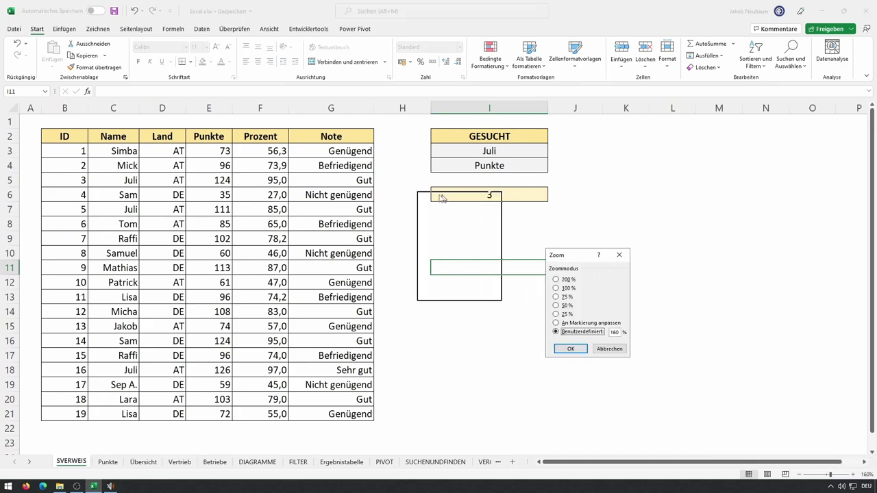
pyautogui.moveTo(434, 198); pyautogui.dragTo(415, 211)
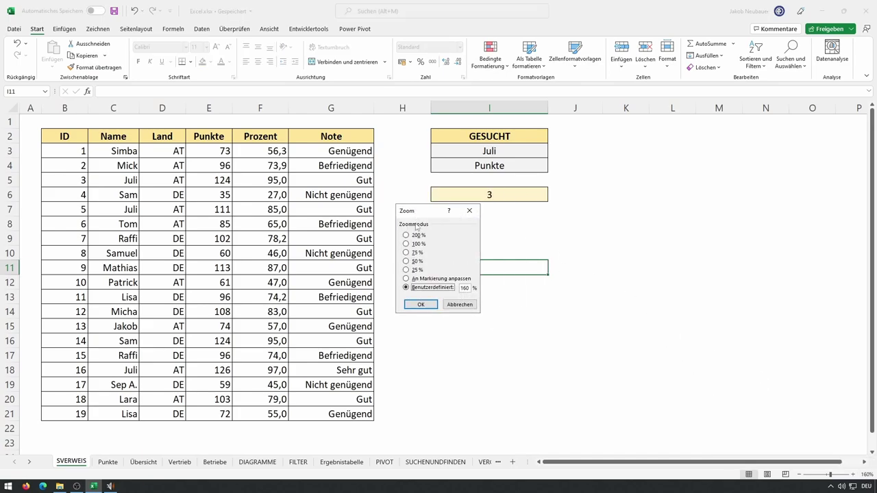
pyautogui.click(430, 291)
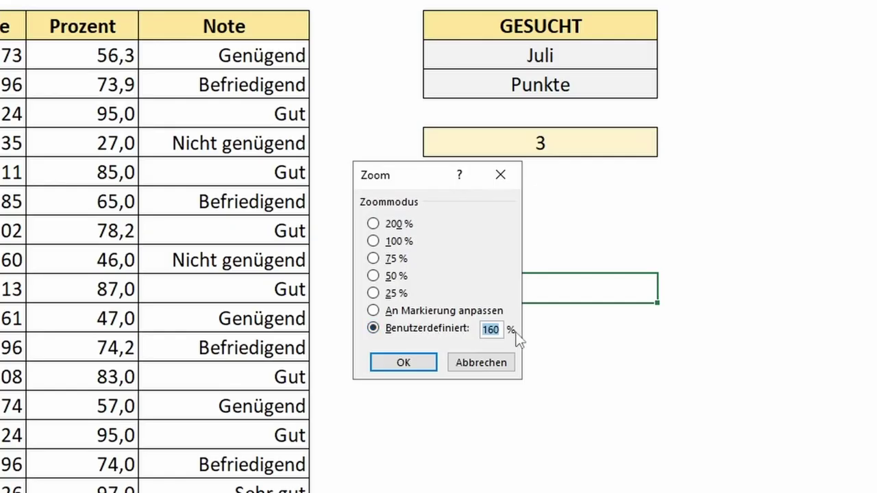
pyautogui.click(396, 241)
pyautogui.click(398, 358)
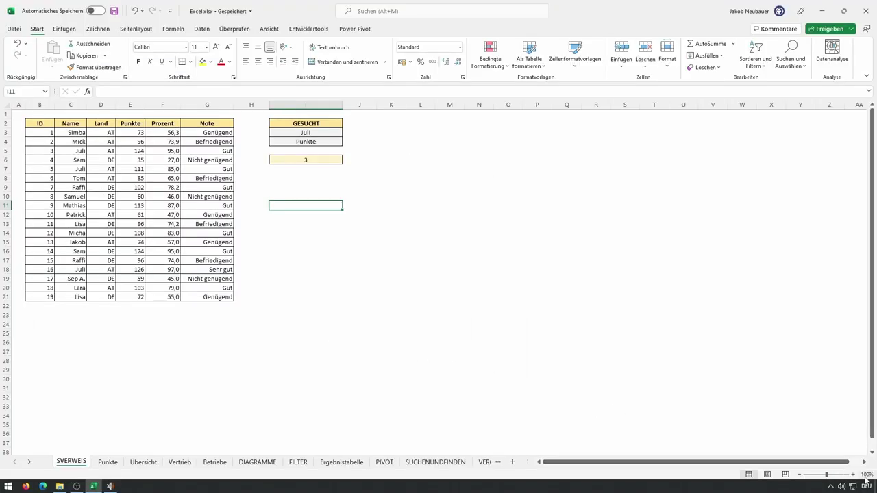
pyautogui.click(851, 474)
pyautogui.click(852, 474)
pyautogui.click(851, 475)
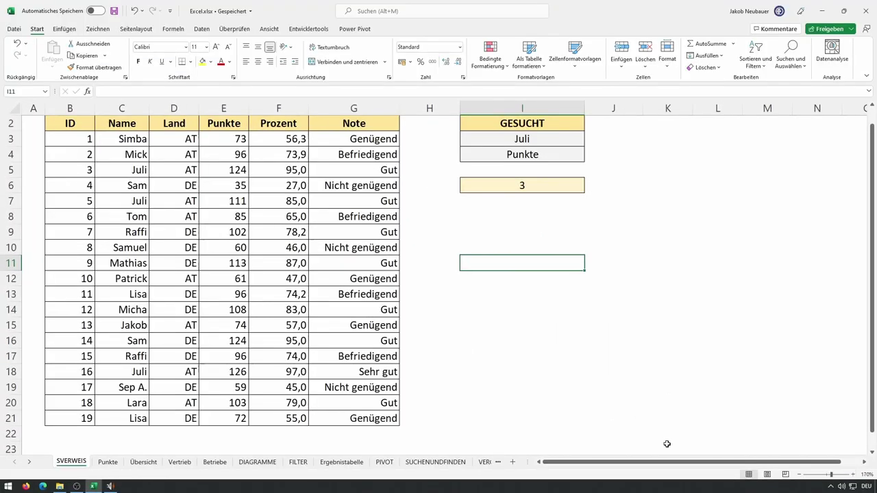
# - Untick Zoomregler and Zoom in the status bar customisation menu
pyautogui.rightClick(636, 476)
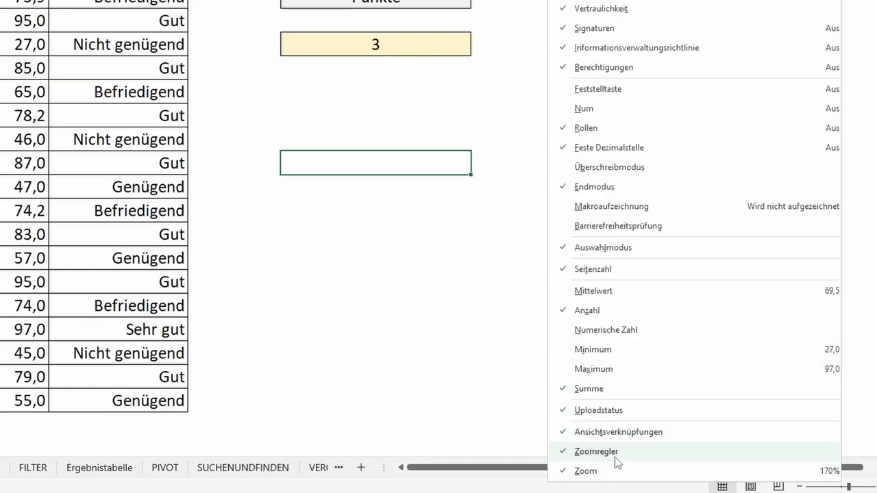
pyautogui.click(612, 453)
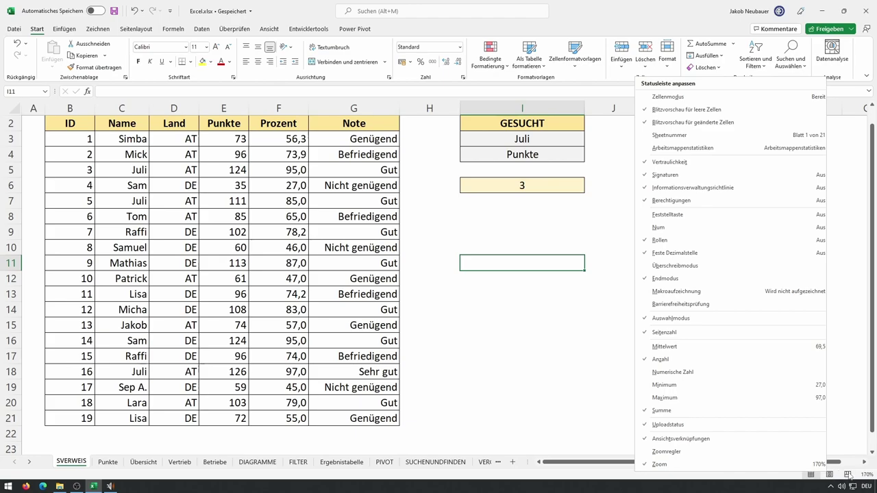
pyautogui.click(766, 465)
pyautogui.click(564, 377)
# - Close the status bar menu and select cell J14
pyautogui.click(564, 375)
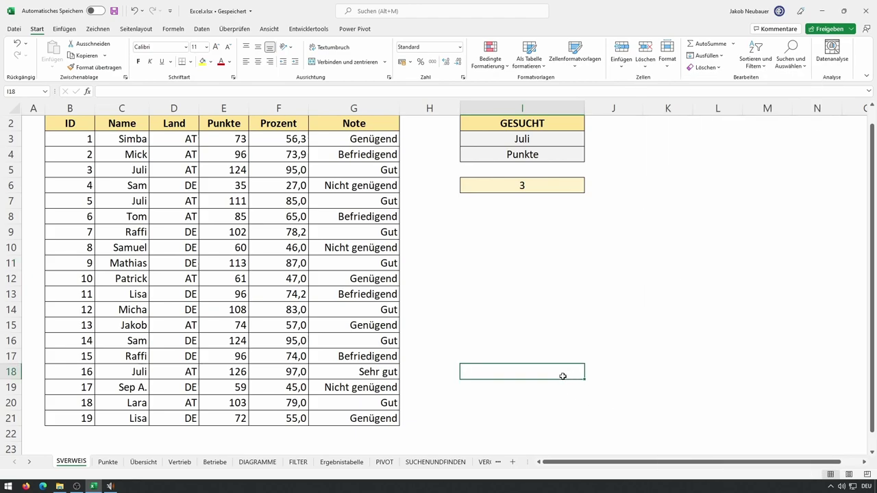
pyautogui.scroll(-5, 569, 374)
pyautogui.scroll(5, 569, 374)
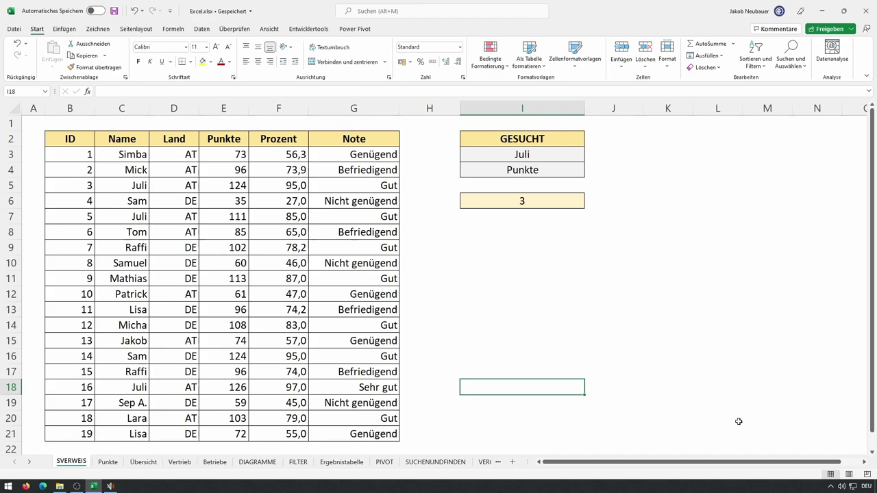
pyautogui.click(599, 327)
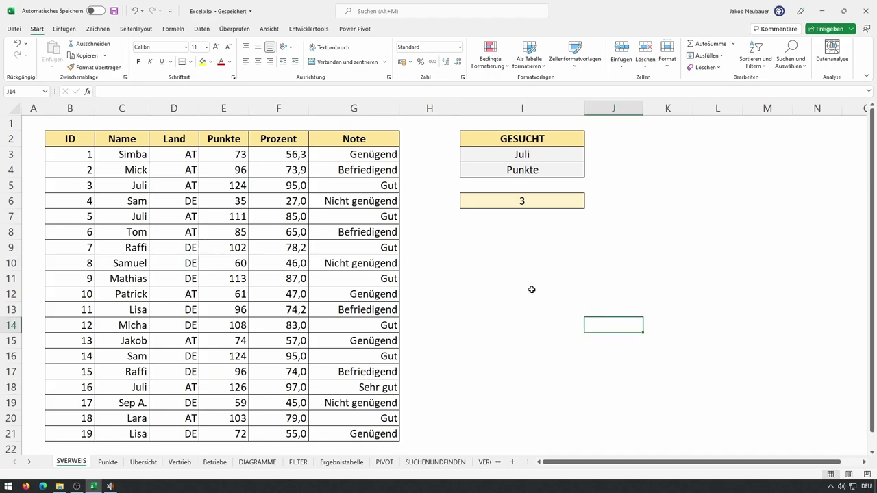
pyautogui.keyDown('ctrl'); pyautogui.scroll(-2, 532, 289); pyautogui.keyUp('ctrl')
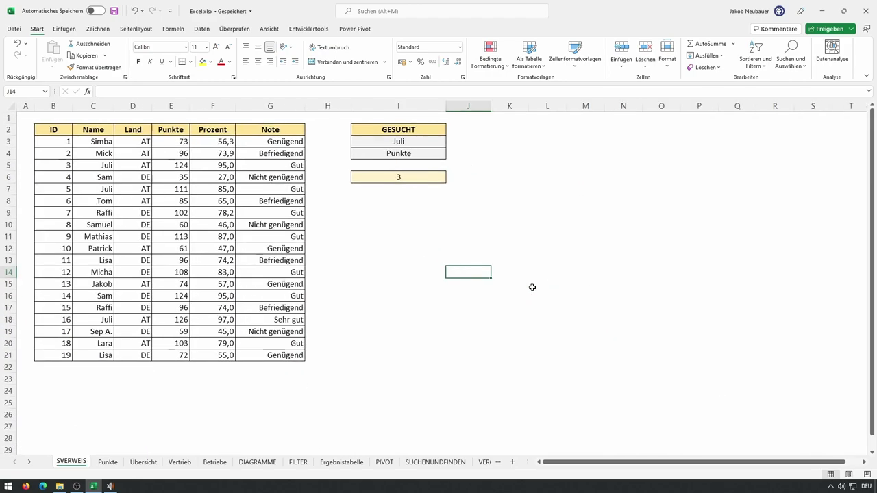
pyautogui.keyDown('ctrl'); pyautogui.scroll(2, 532, 288); pyautogui.keyUp('ctrl')
pyautogui.keyDown('ctrl'); pyautogui.scroll(-1, 532, 288); pyautogui.keyUp('ctrl')
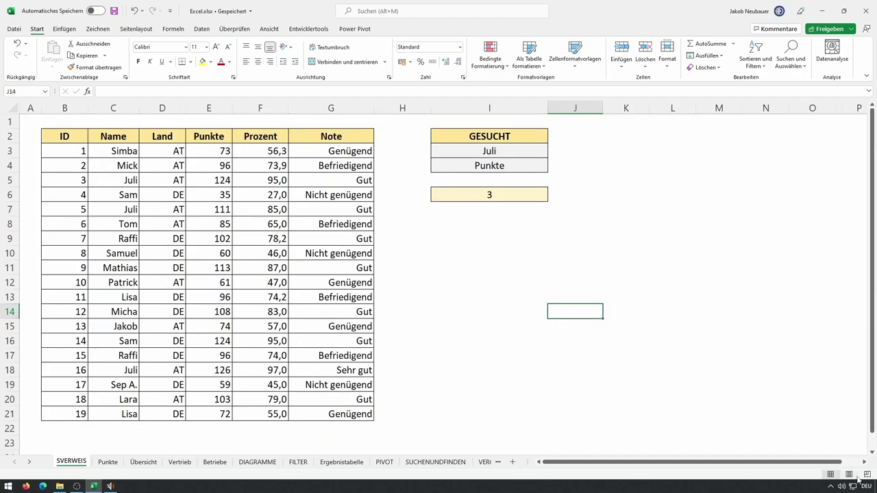
# - Restore the zoom slider and the 170% zoom readout to the status bar
pyautogui.rightClick(773, 476)
pyautogui.press('Escape')
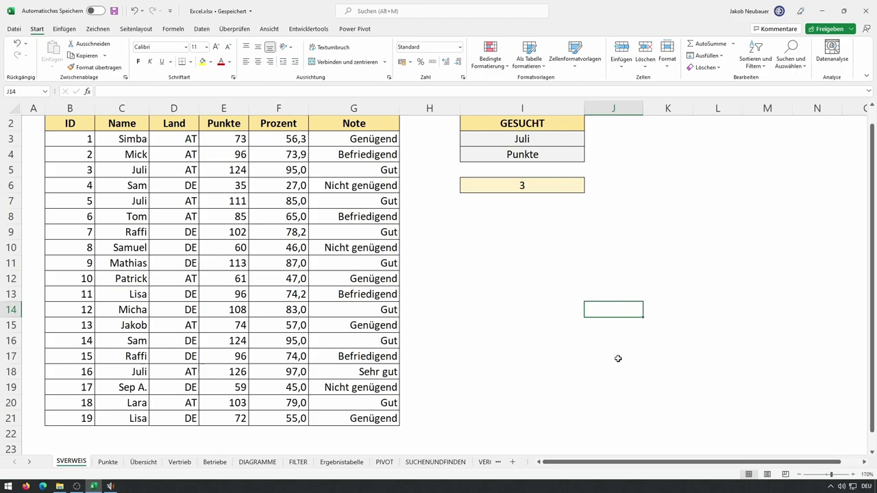
pyautogui.scroll(1, 598, 310)
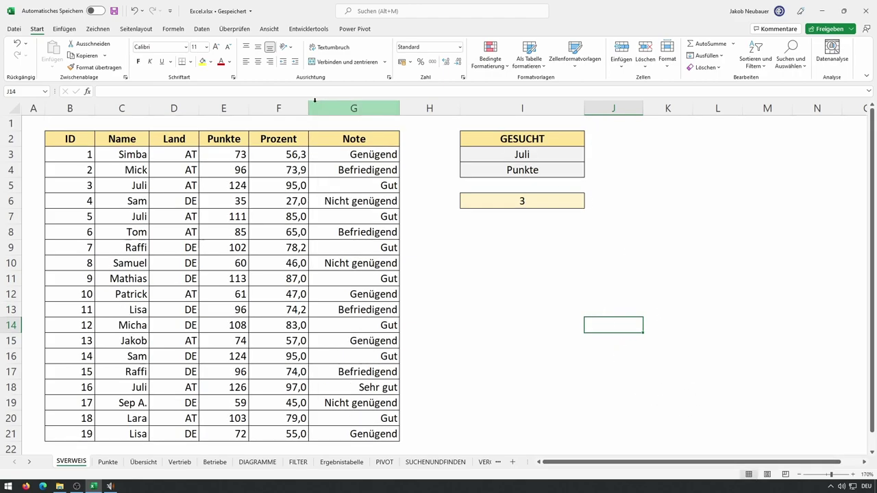
pyautogui.scroll(-7, 236, 187)
pyautogui.scroll(7, 268, 264)
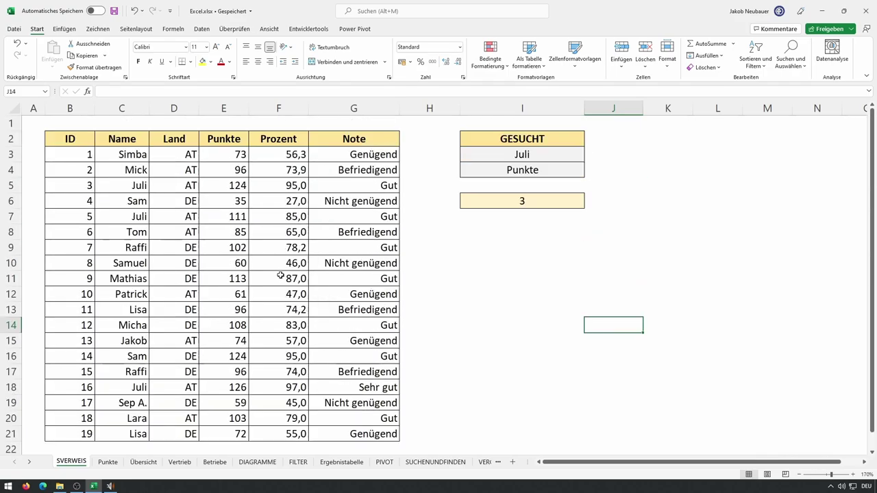
pyautogui.moveTo(599, 463)
pyautogui.mouseDown()
pyautogui.moveTo(625, 453)
pyautogui.moveTo(442, 421)
pyautogui.mouseUp()
# - Switch to Page Layout view, with the table and GESUCHT block on two pages
pyautogui.click(767, 475)
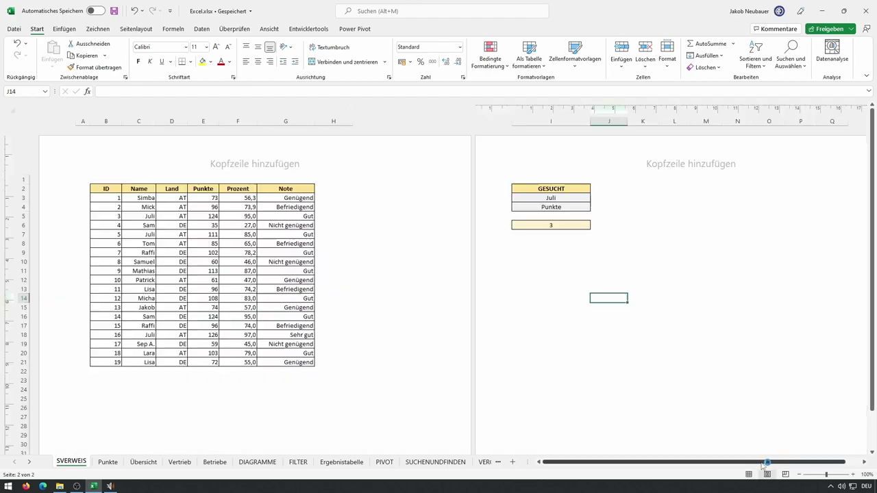
pyautogui.scroll(-3, 356, 294)
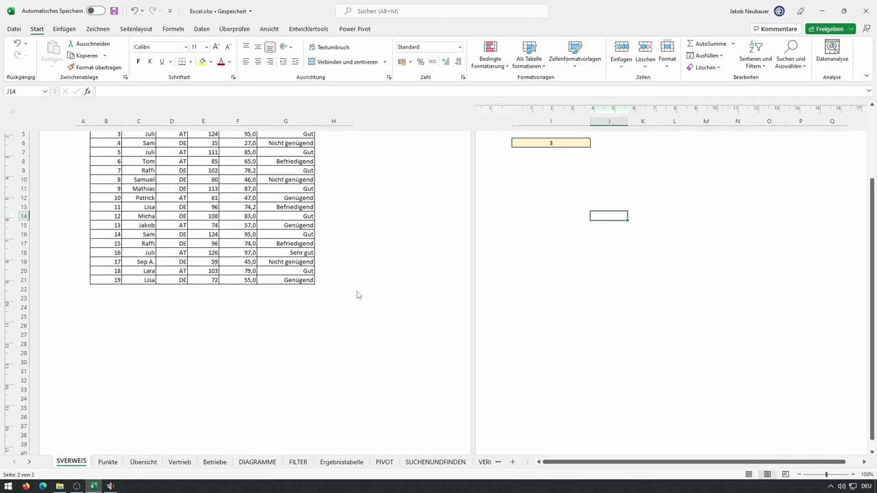
pyautogui.scroll(3, 364, 309)
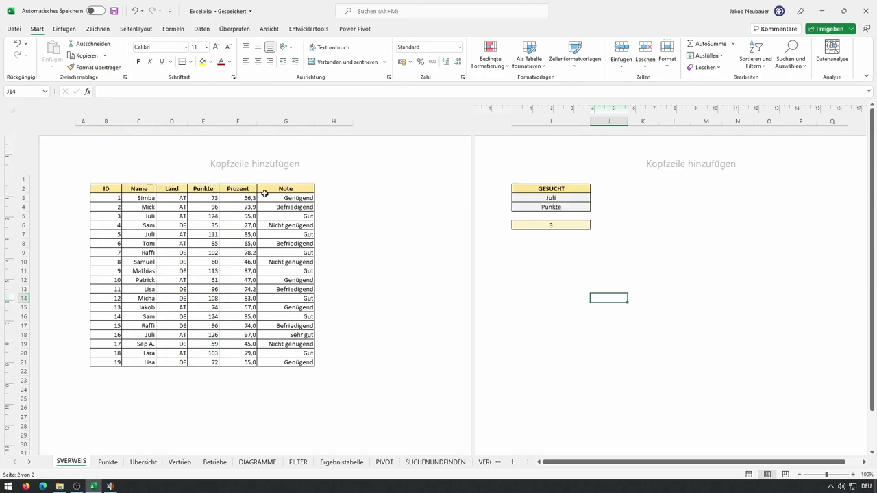
pyautogui.hotkey('ctrl', 'z')
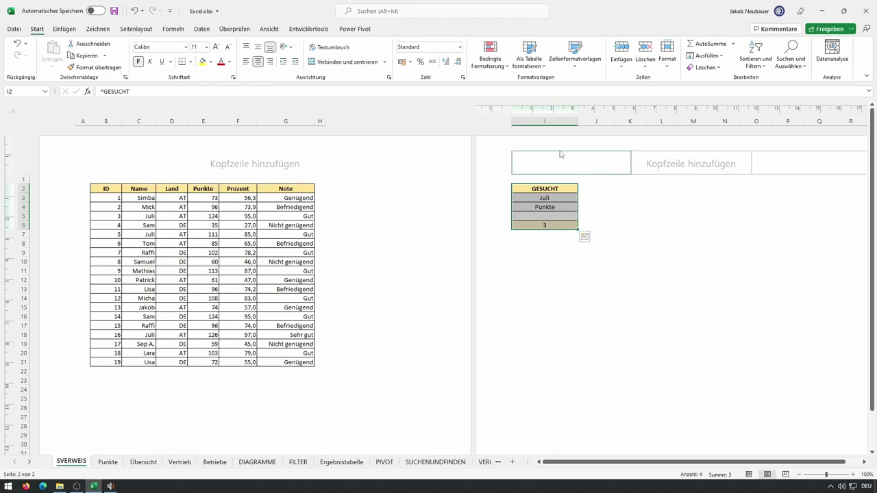
pyautogui.moveTo(314, 121)
pyautogui.mouseDown()
pyautogui.moveTo(293, 121)
pyautogui.moveTo(314, 121)
pyautogui.mouseUp()
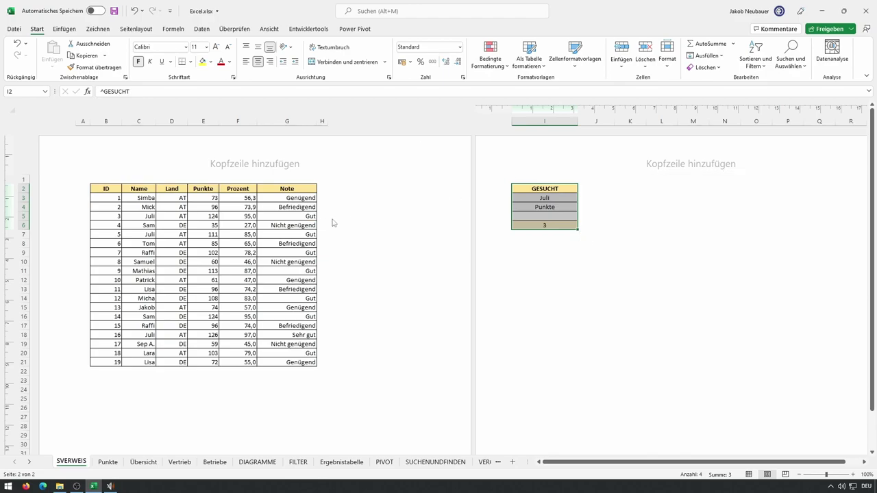
pyautogui.click(720, 417)
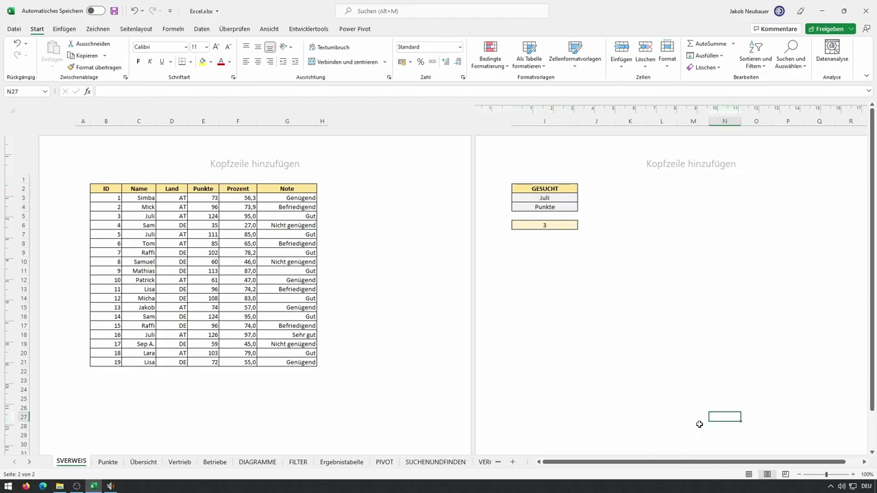
# - Open Page Break Preview at 80% and drag the vertical page break right to column J
pyautogui.click(785, 474)
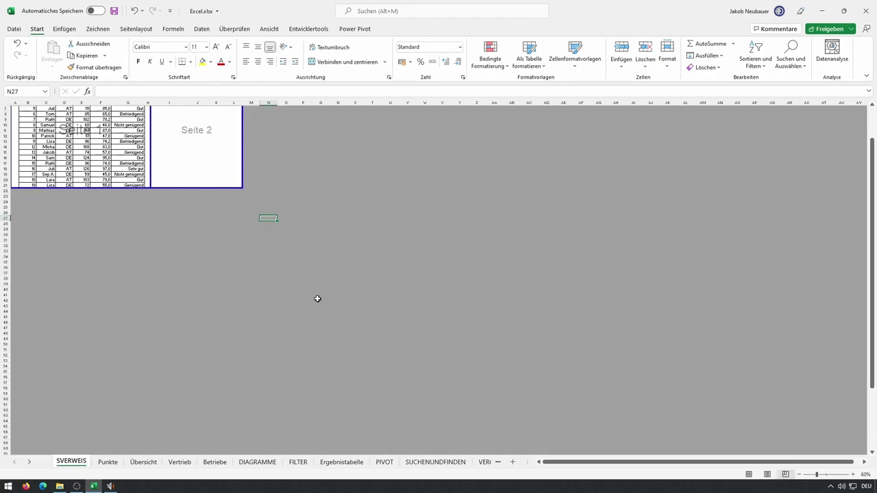
pyautogui.click(853, 474)
pyautogui.click(853, 474)
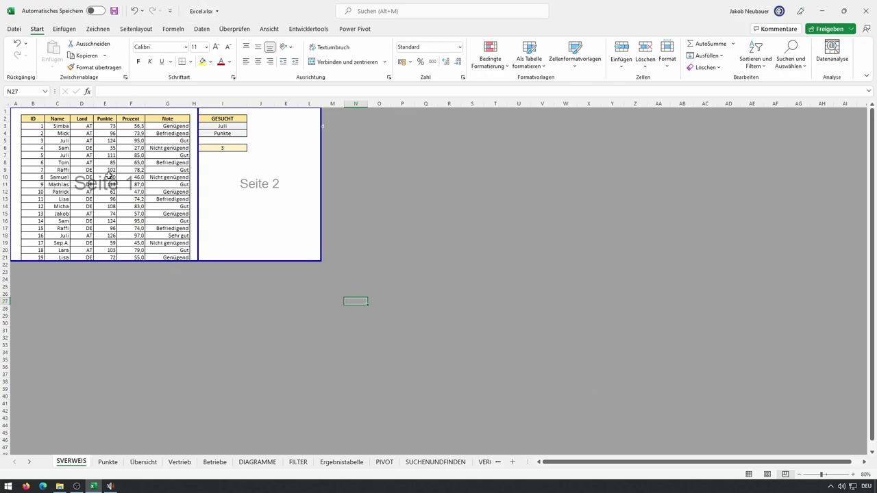
pyautogui.moveTo(244, 152); pyautogui.dragTo(232, 122)
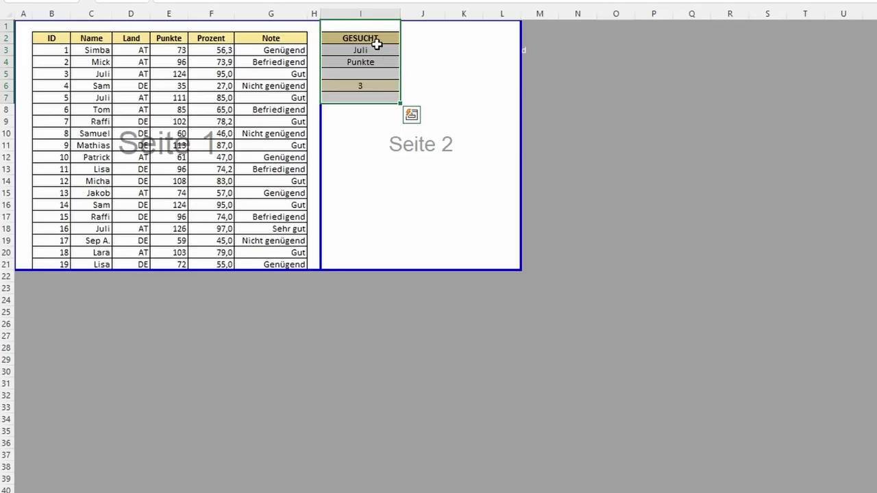
pyautogui.click(380, 109)
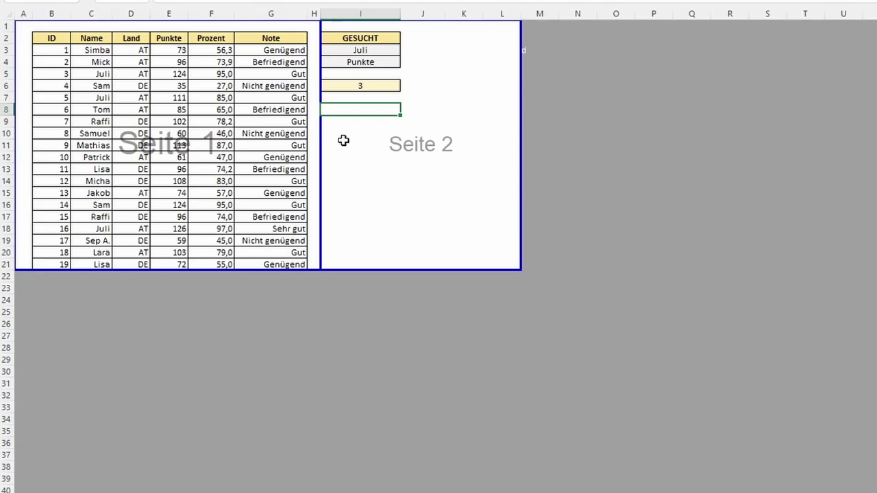
pyautogui.moveTo(319, 142); pyautogui.dragTo(391, 143)
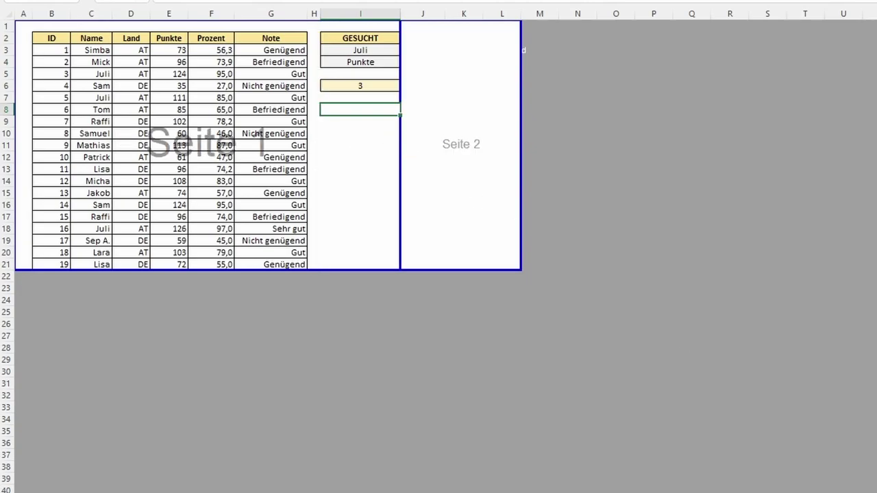
# - Move the page break between columns E and F, check Page Layout, then return it beside column I
pyautogui.hotkey('alt', 'w', 'p')
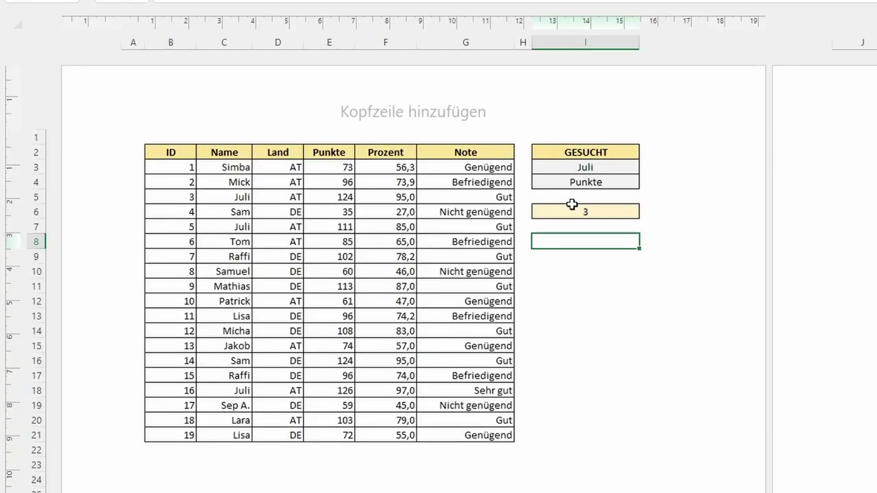
pyautogui.hotkey('alt', 'w', 'i')
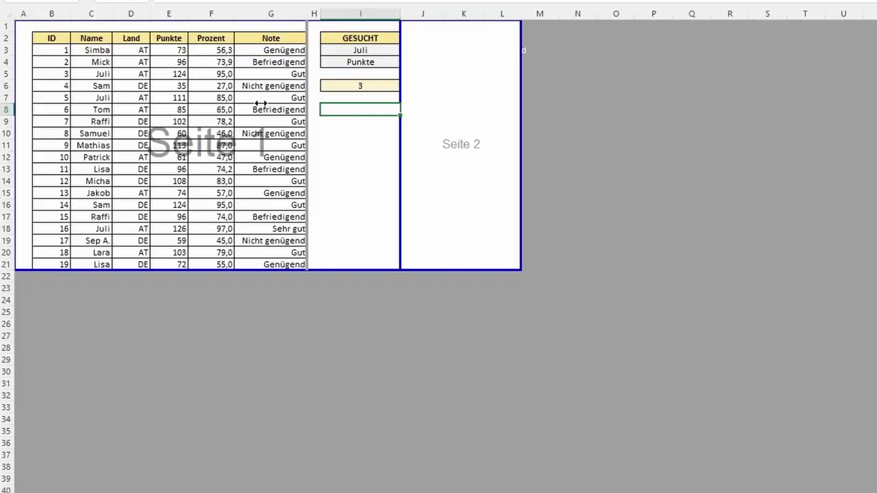
pyautogui.moveTo(403, 107); pyautogui.dragTo(189, 109)
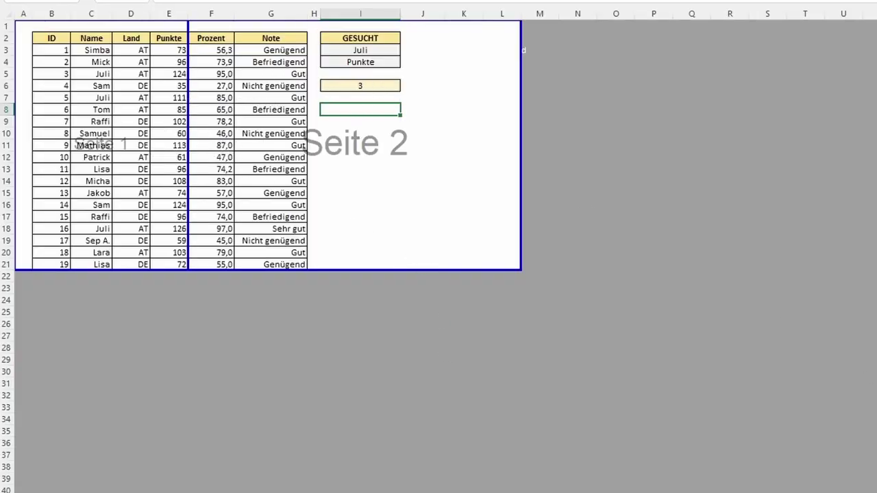
pyautogui.hotkey('alt', 'w', 'p')
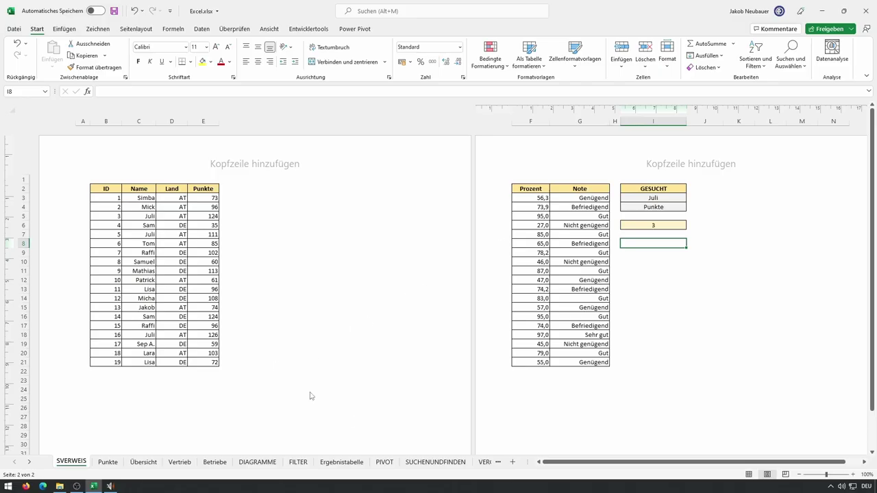
pyautogui.click(785, 475)
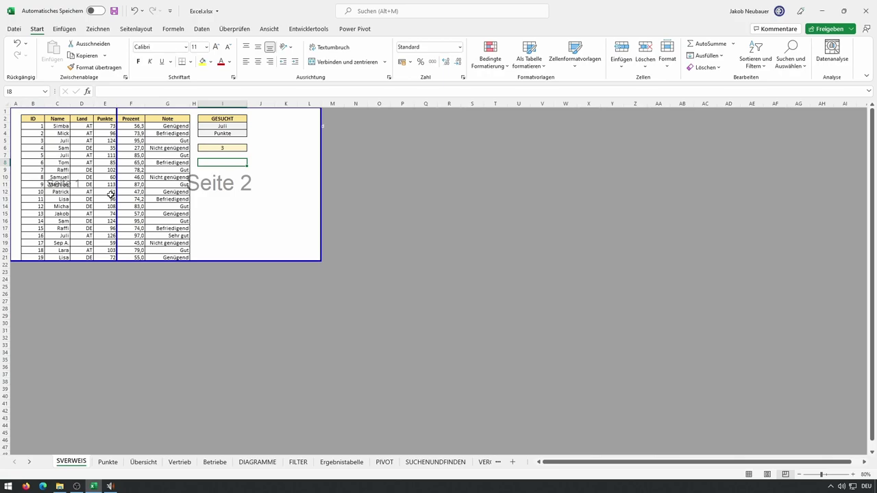
pyautogui.moveTo(111, 194); pyautogui.dragTo(249, 166)
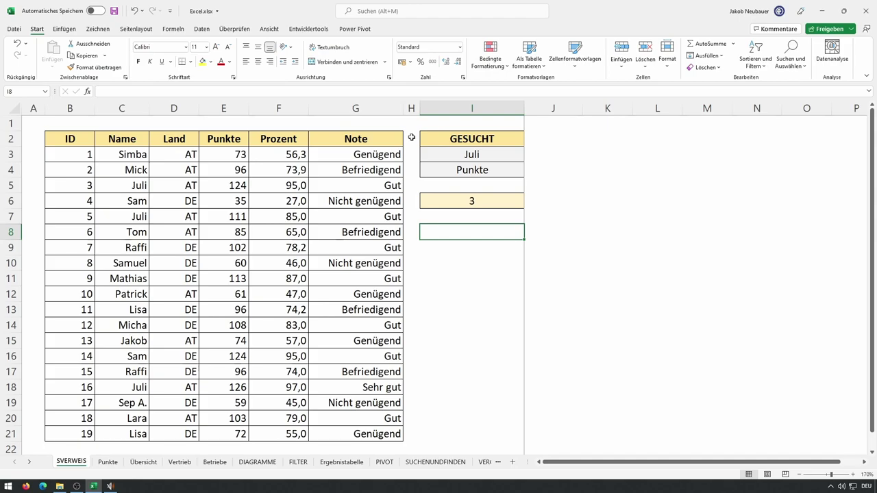
# - Select E3:E9 to check its count and sum, then start typing =ANZA in cell I11
pyautogui.press('Up')
pyautogui.press('Up')
pyautogui.press('Right')
pyautogui.hotkey('shift', 'Up')
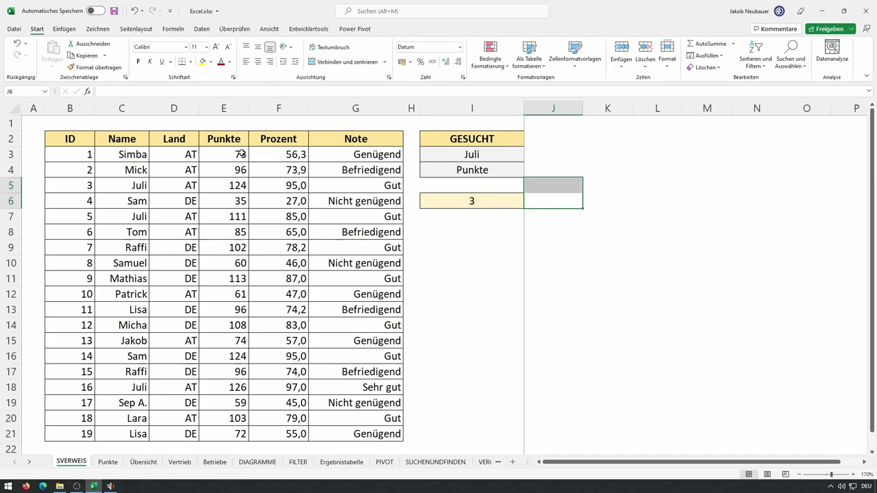
pyautogui.moveTo(242, 154); pyautogui.dragTo(235, 246)
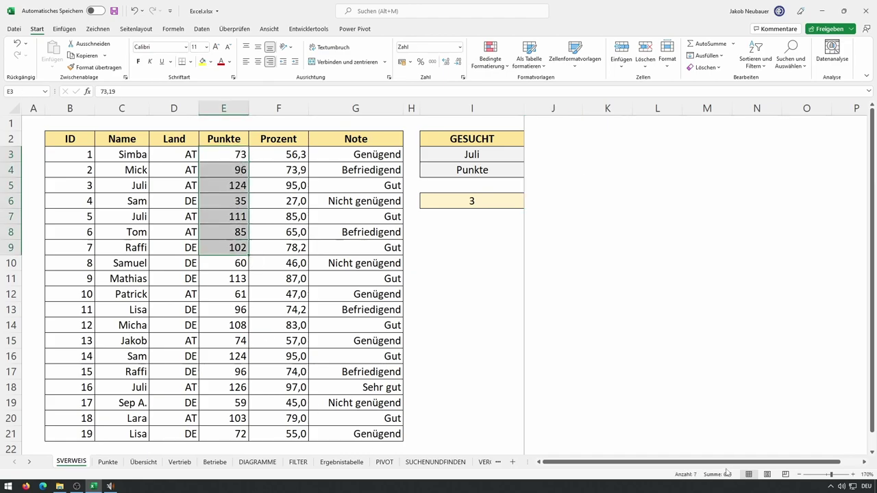
pyautogui.click(487, 276)
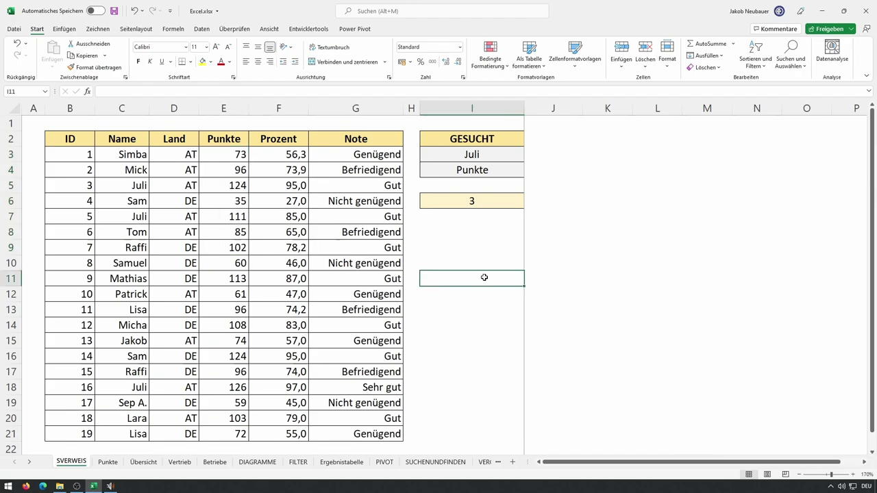
pyautogui.write('=ANZA')
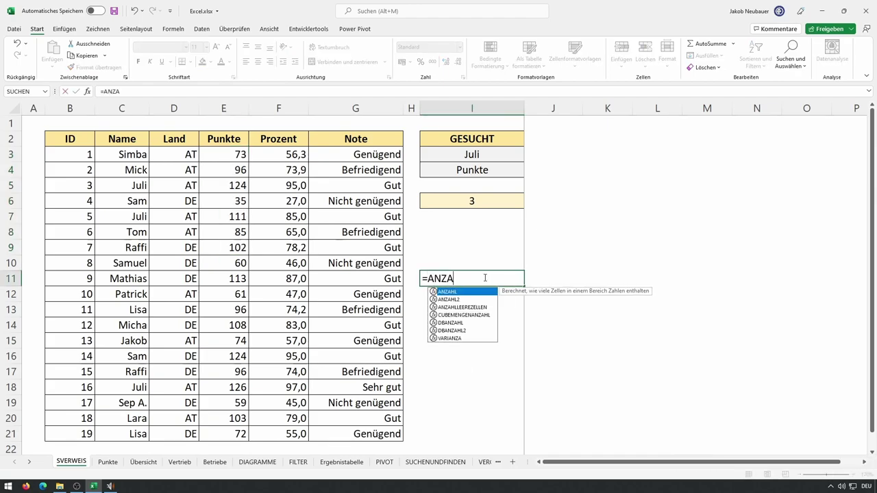
# - Cancel the =ANZA entry and select E3:E9 so the status bar shows sum 625
pyautogui.press('Escape')
pyautogui.press('Escape')
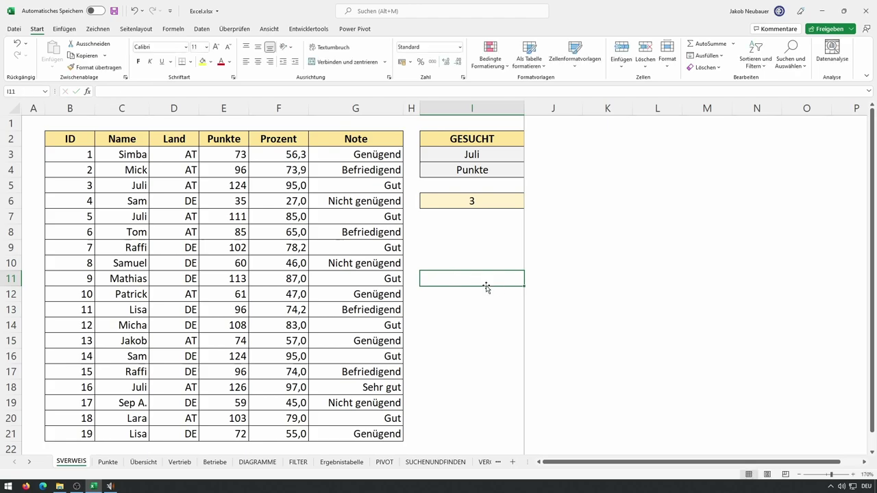
pyautogui.moveTo(233, 192); pyautogui.dragTo(243, 251)
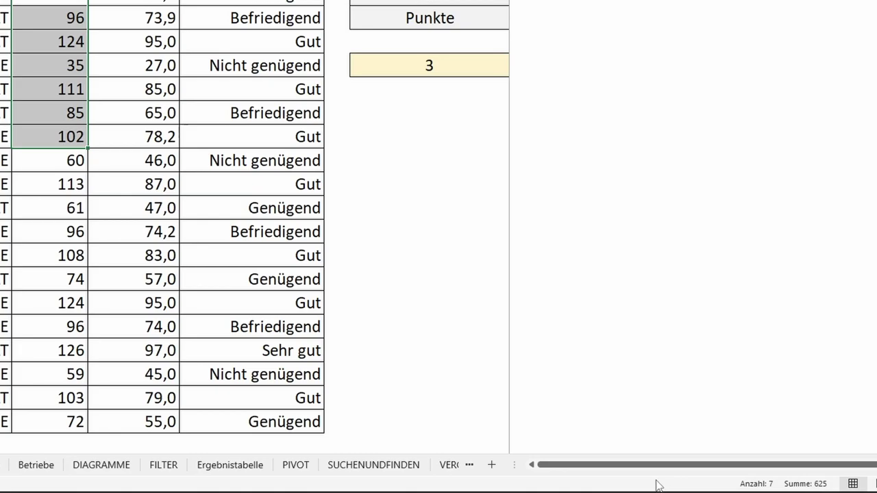
# - Add Mittelwert, Minimum and Maximum to the status bar, then select E3:E21 (average 90, min 35, max 126)
pyautogui.rightClick(657, 485)
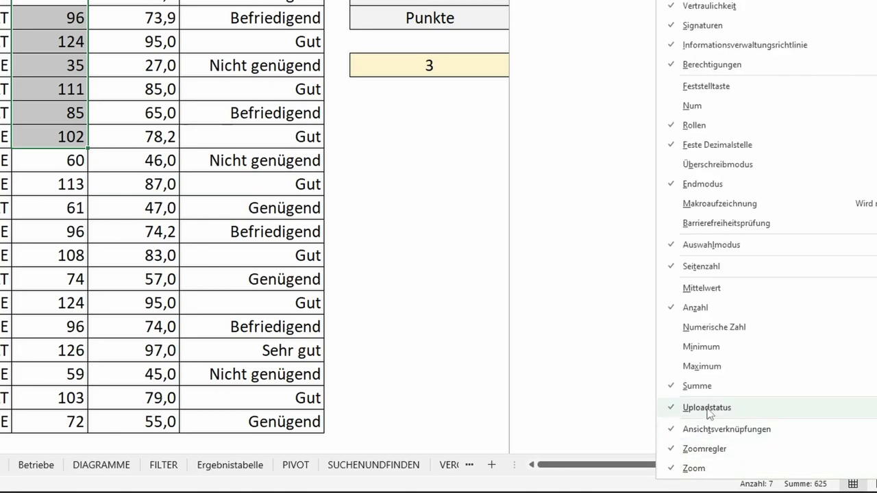
pyautogui.click(720, 289)
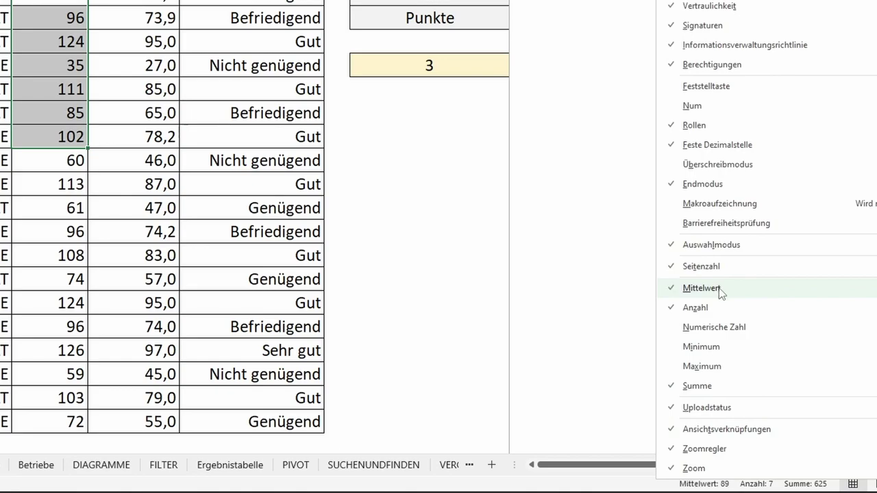
pyautogui.click(716, 347)
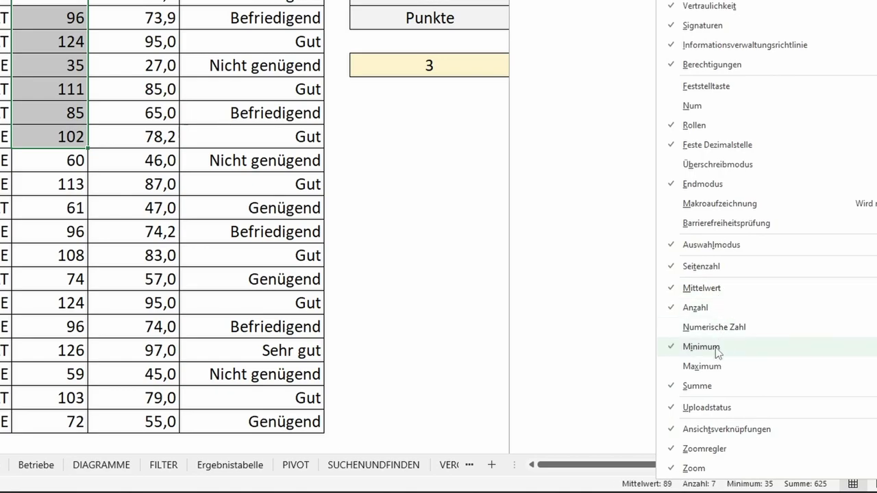
pyautogui.click(714, 366)
pyautogui.click(556, 334)
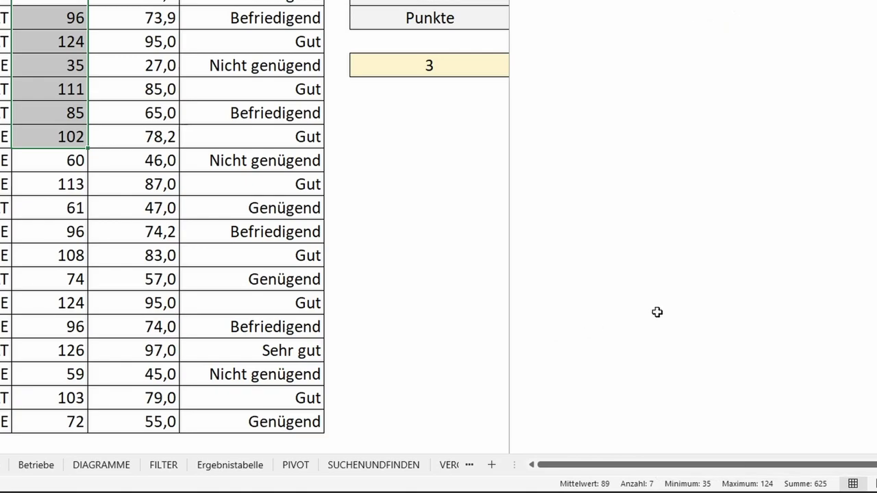
pyautogui.click(658, 309)
pyautogui.moveTo(86, 10)
pyautogui.mouseDown()
pyautogui.moveTo(51, 252)
pyautogui.moveTo(55, 419)
pyautogui.mouseUp()
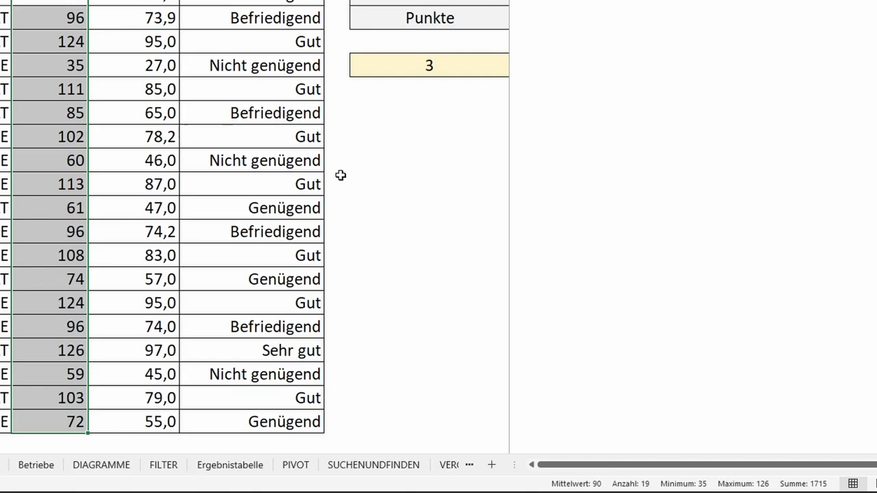
# - Tick Makroaufzeichnung in the status bar customisation menu
pyautogui.rightClick(470, 474)
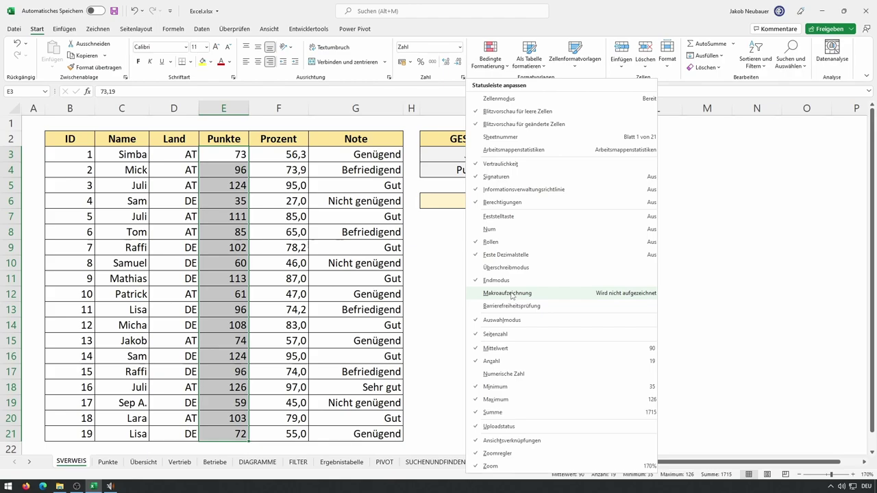
pyautogui.click(511, 294)
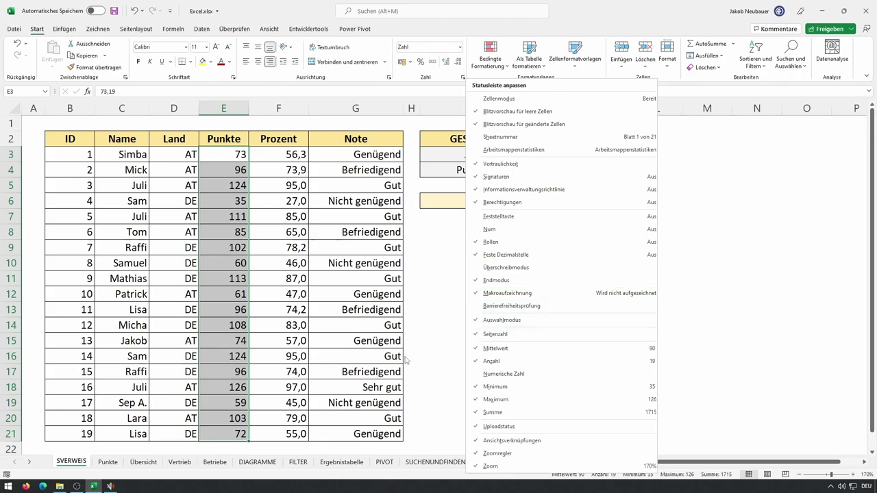
pyautogui.click(426, 360)
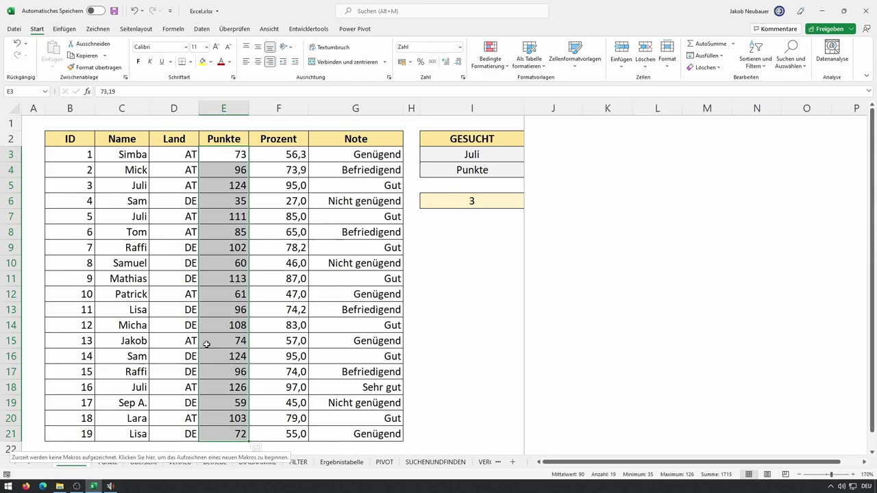
pyautogui.click(314, 31)
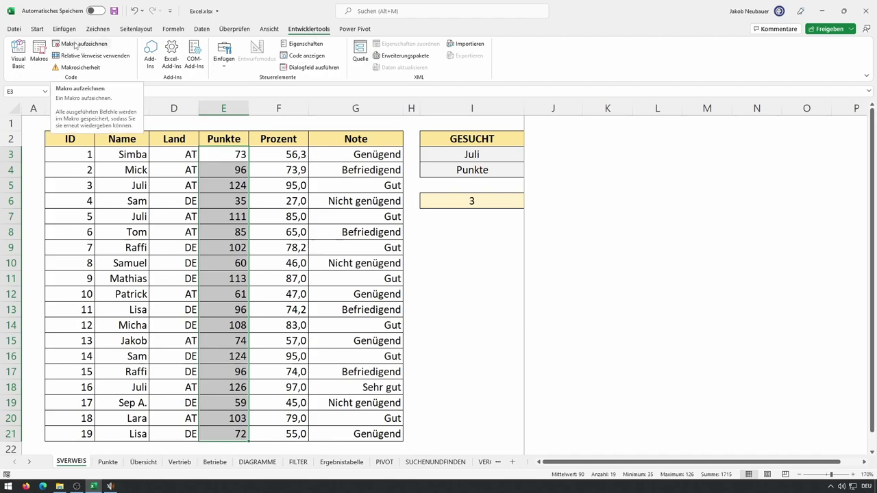
pyautogui.click(77, 45)
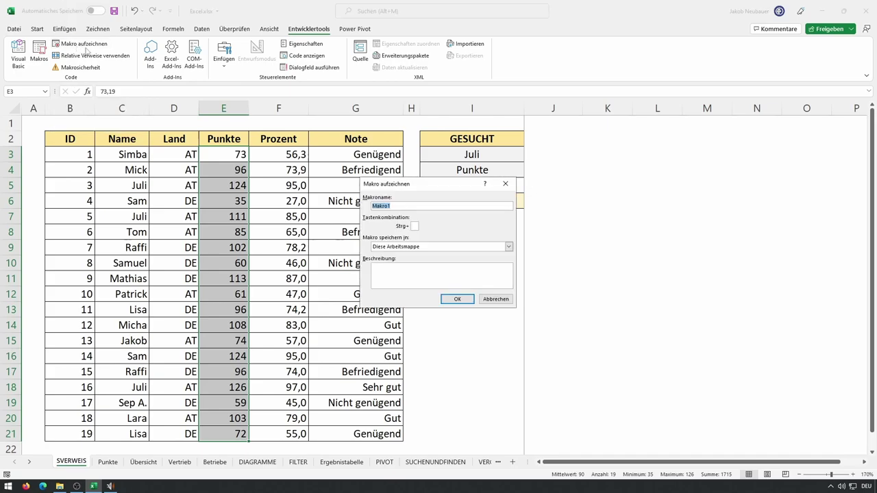
pyautogui.click(457, 299)
pyautogui.click(459, 294)
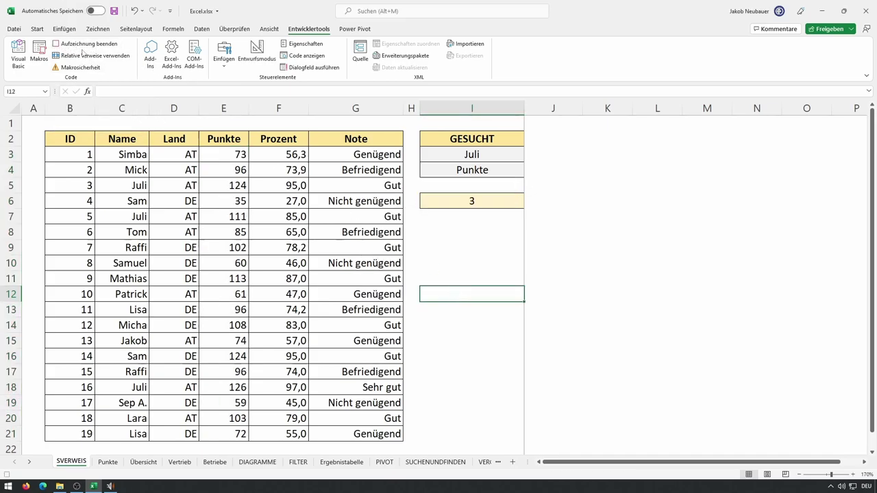
pyautogui.click(37, 29)
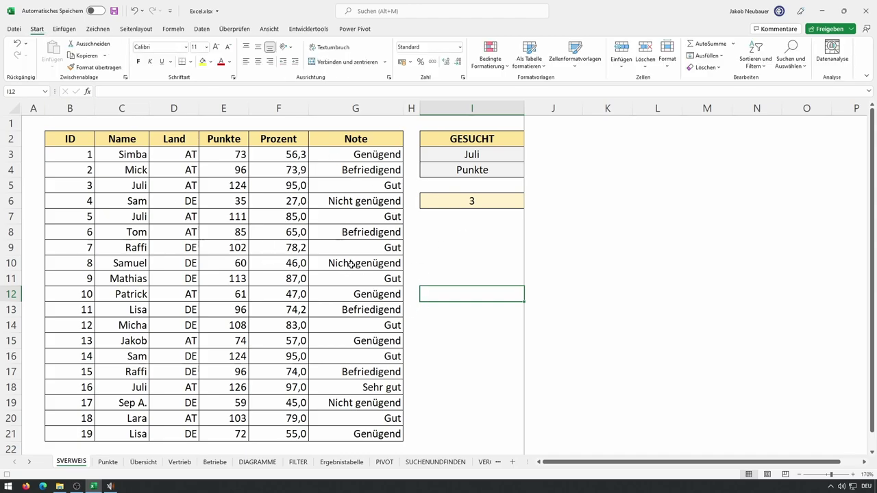
pyautogui.click(312, 29)
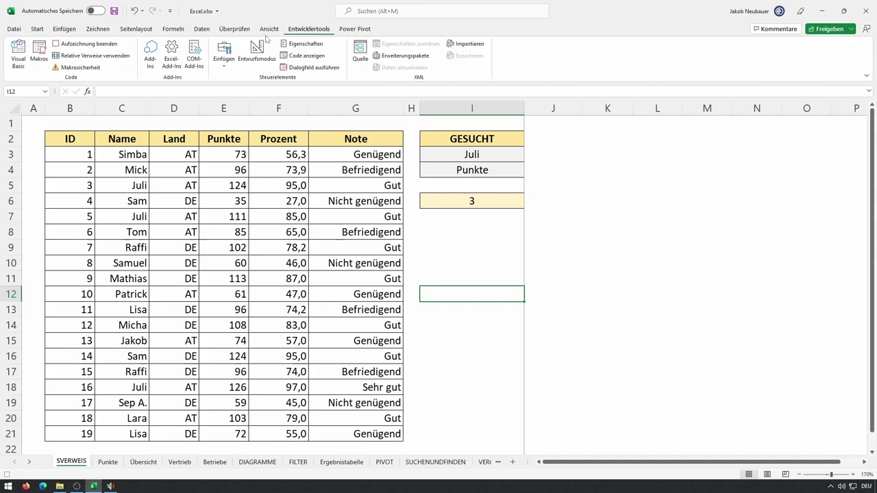
pyautogui.click(38, 32)
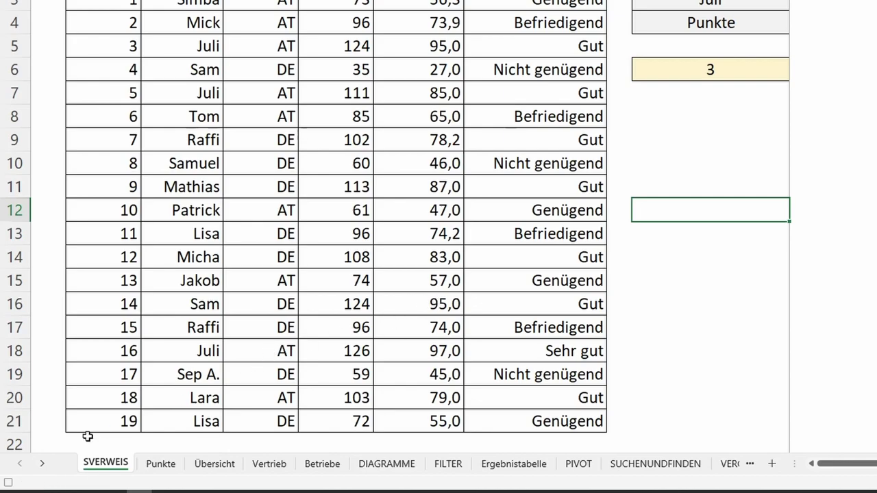
# - Stop the macro recording, show the Num Lock indicator, and turn on Num Lock and Caps Lock
pyautogui.click(13, 483)
pyautogui.rightClick(516, 474)
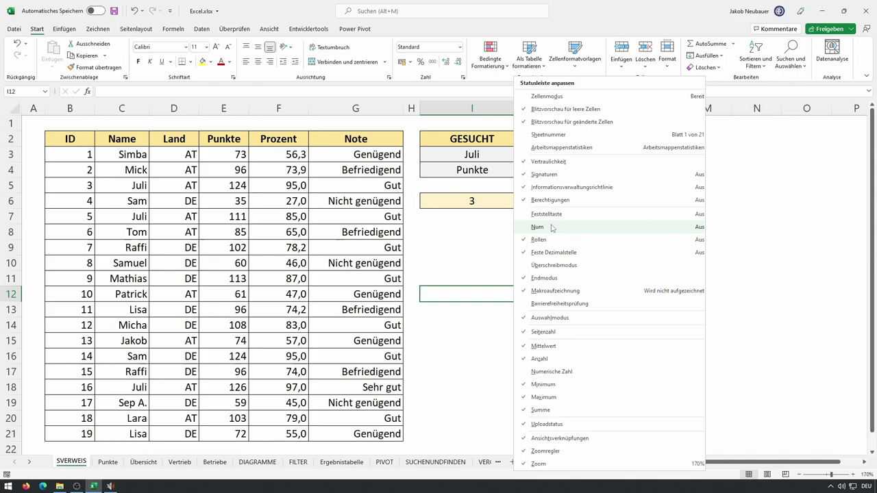
pyautogui.click(552, 228)
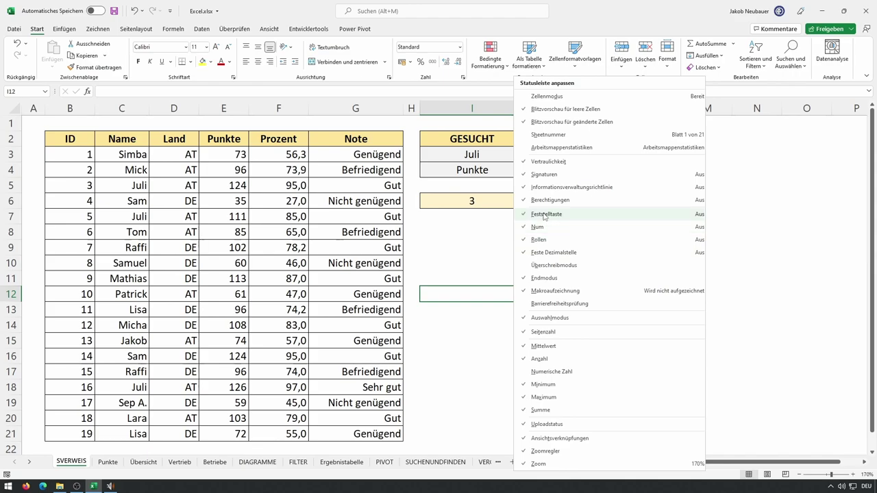
pyautogui.click(786, 236)
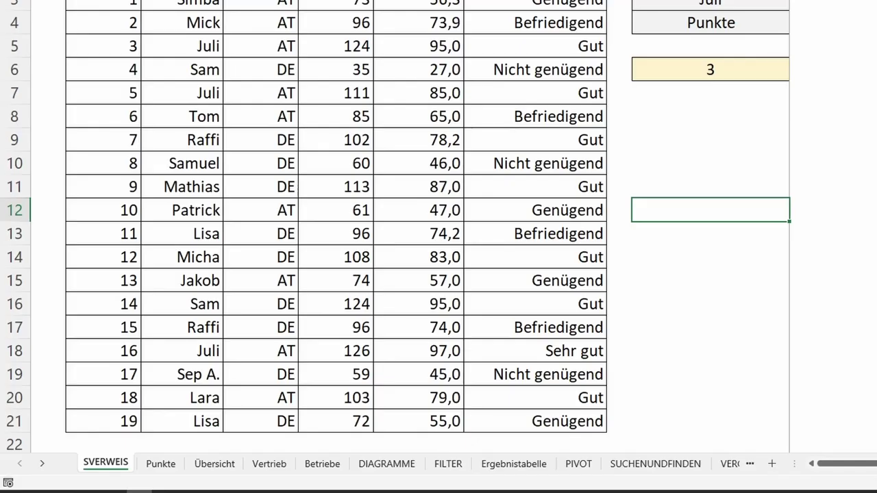
pyautogui.press('Num_Lock')
pyautogui.press('capslock')
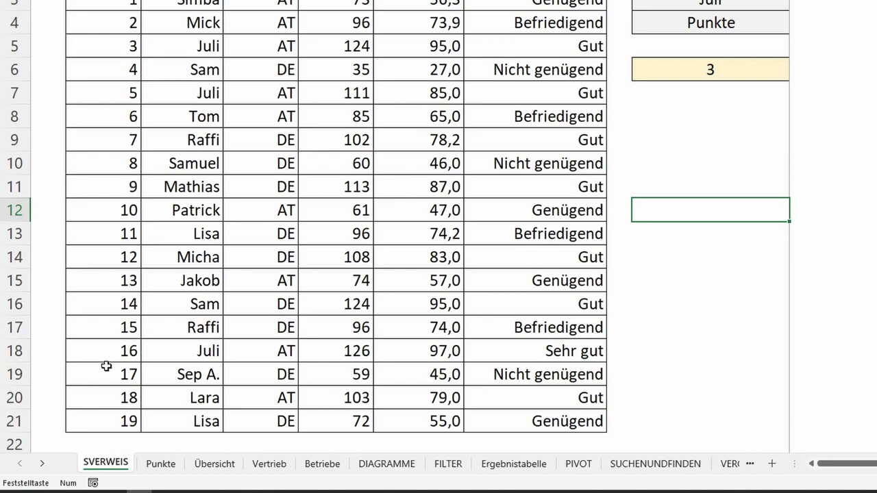
# - In page layout view, select several cells, including M12, to check the 'Seite x von 2' page indicator
pyautogui.rightClick(501, 478)
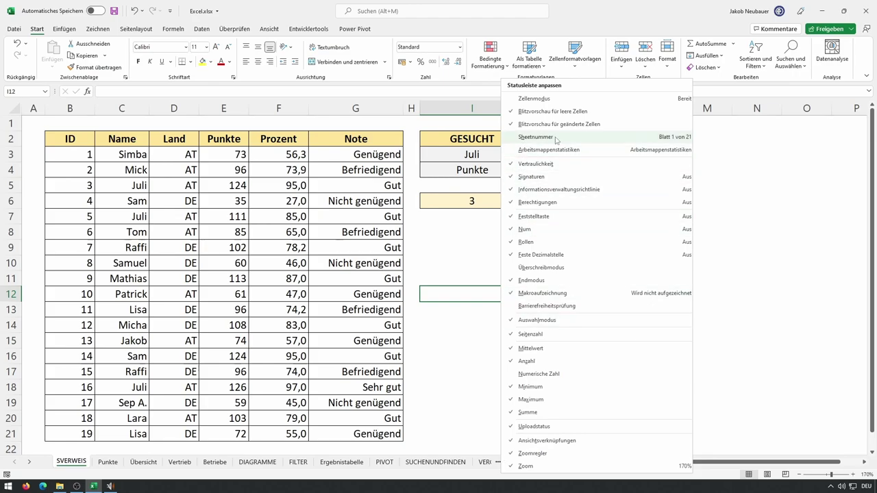
pyautogui.click(820, 248)
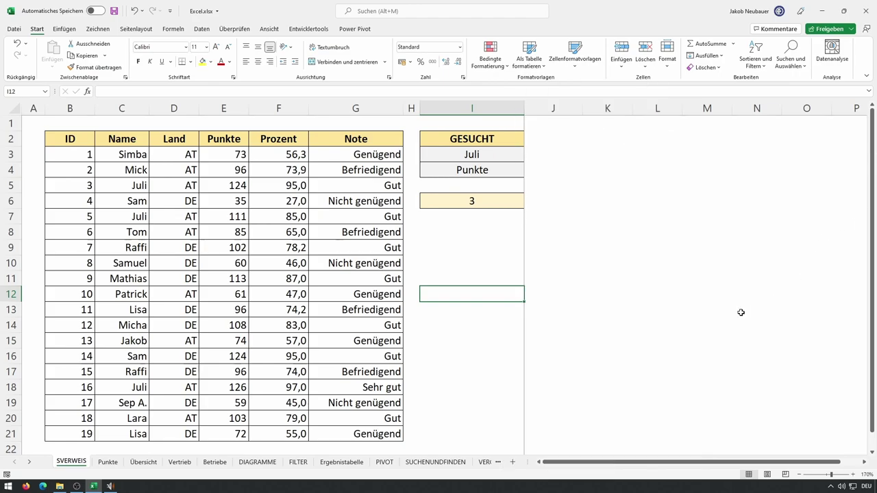
pyautogui.click(767, 474)
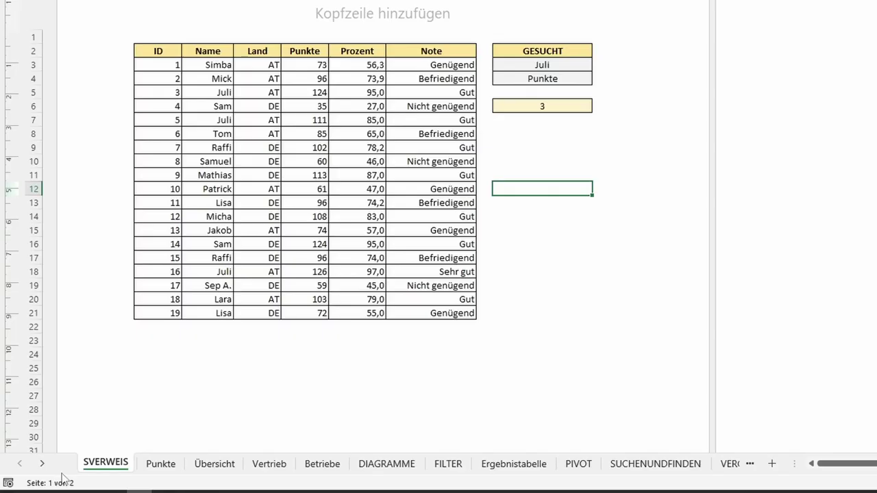
pyautogui.click(743, 119)
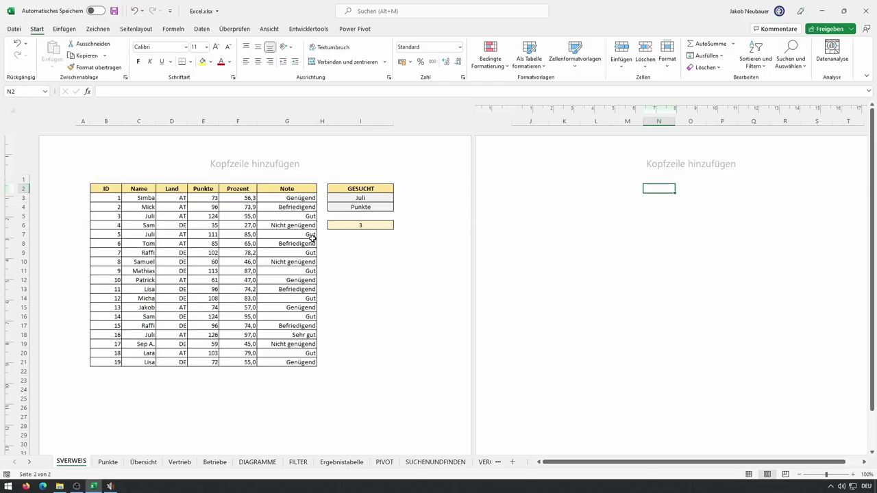
pyautogui.click(329, 294)
pyautogui.click(333, 281)
pyautogui.click(625, 281)
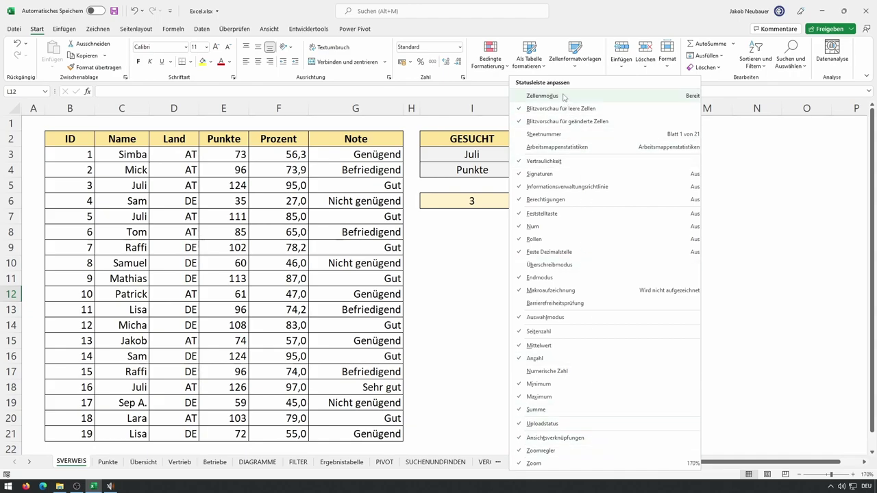
# - Dismiss the status bar menu and select cell K7 for a test entry
pyautogui.press('Escape')
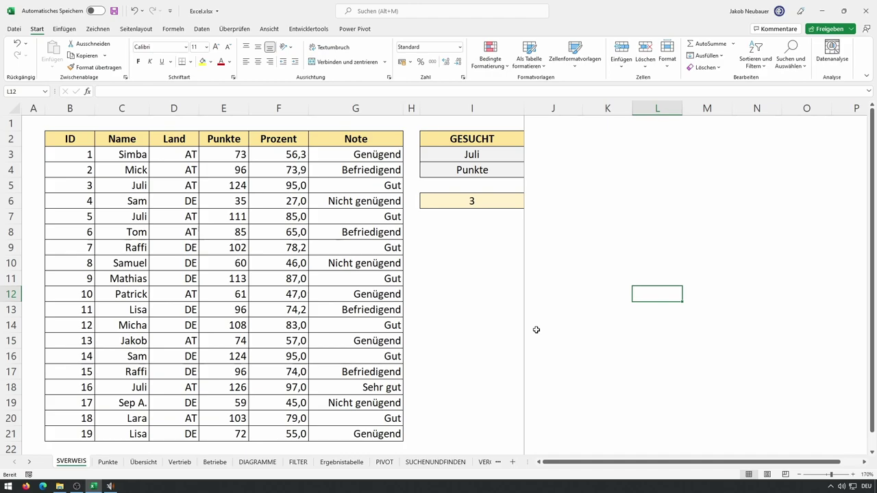
pyautogui.click(622, 212)
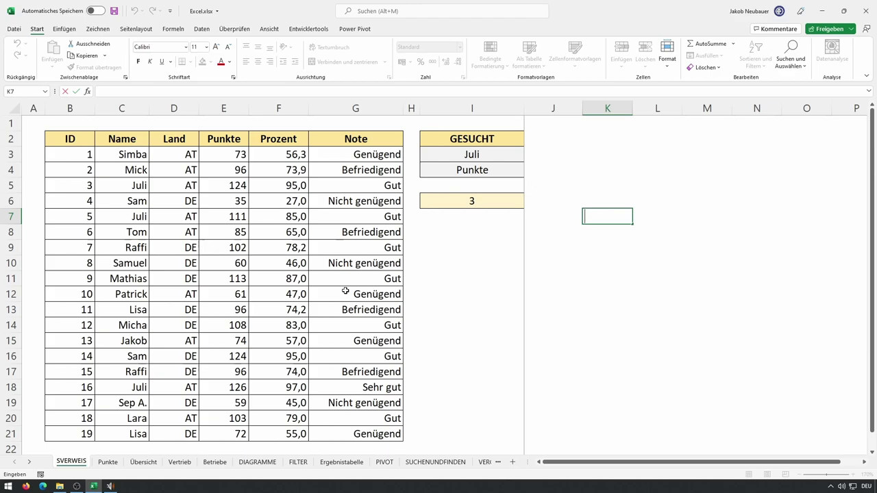
# - Enter =ANZAHL(D3:D21) in K7 to count the Land column
pyautogui.write('=')
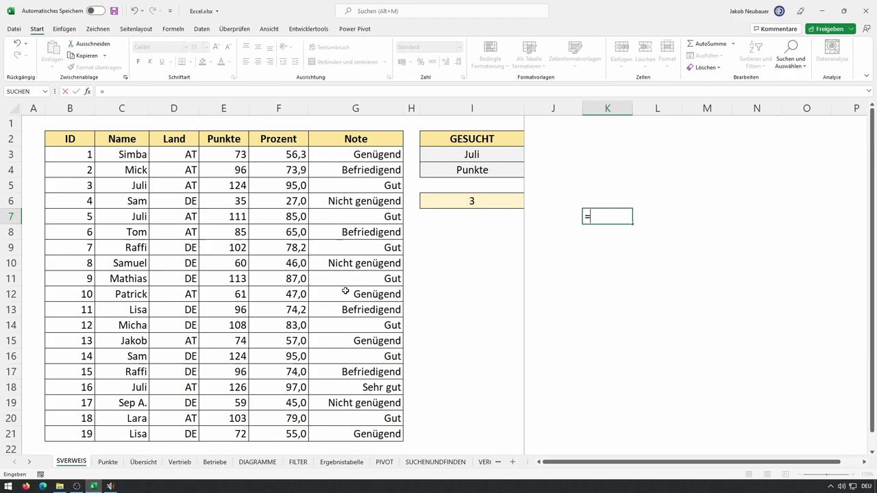
pyautogui.write('ANZAHL(')
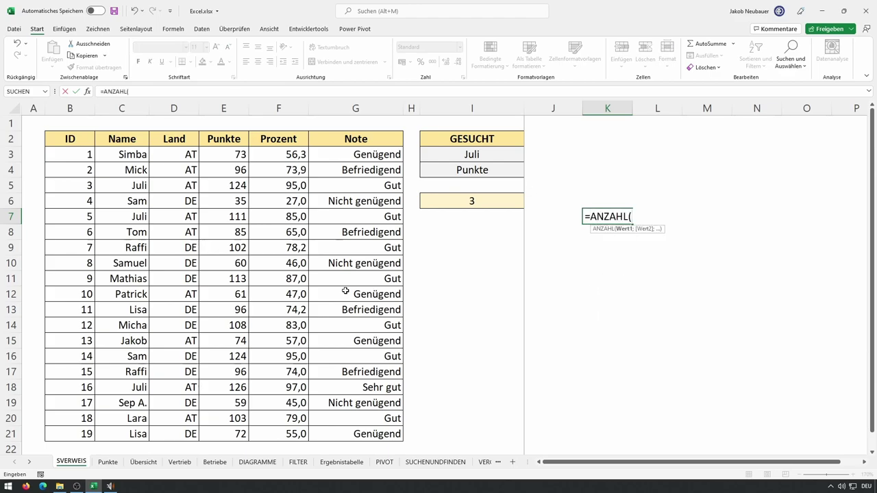
pyautogui.moveTo(180, 155); pyautogui.dragTo(190, 433)
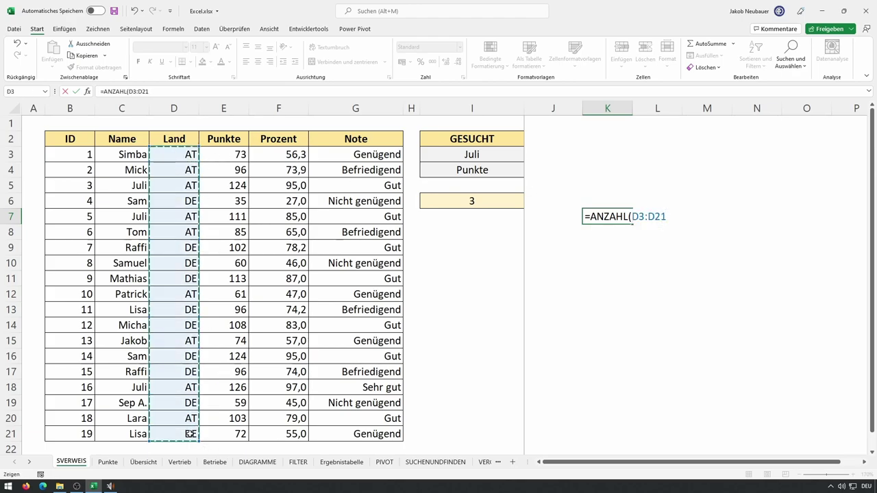
pyautogui.press('Return')
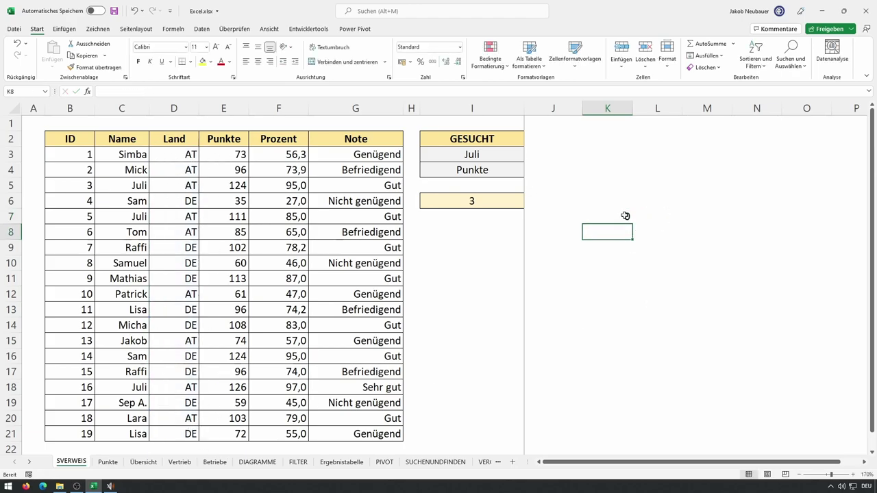
# - Reopen K7's formula for editing and re-point its range, first at D3:D8, then further down column D
pyautogui.click(625, 216)
pyautogui.doubleClick(625, 216)
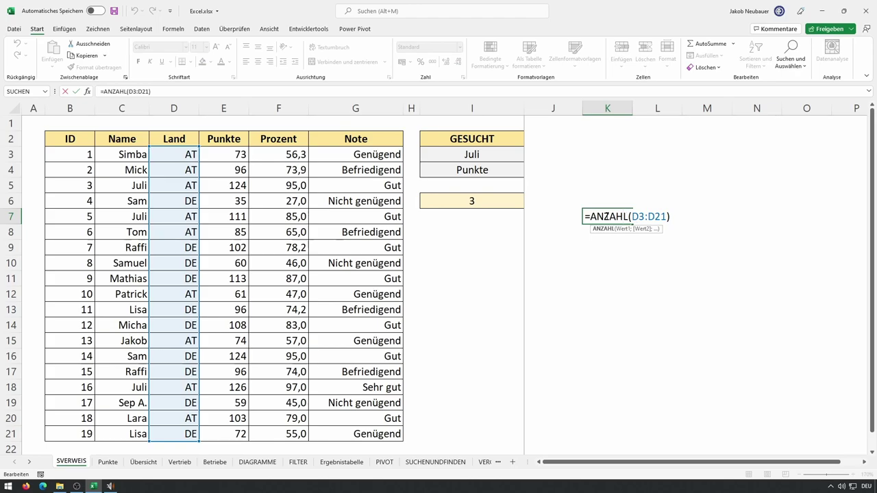
pyautogui.moveTo(585, 216)
pyautogui.mouseDown()
pyautogui.moveTo(668, 215)
pyautogui.moveTo(633, 216)
pyautogui.mouseUp()
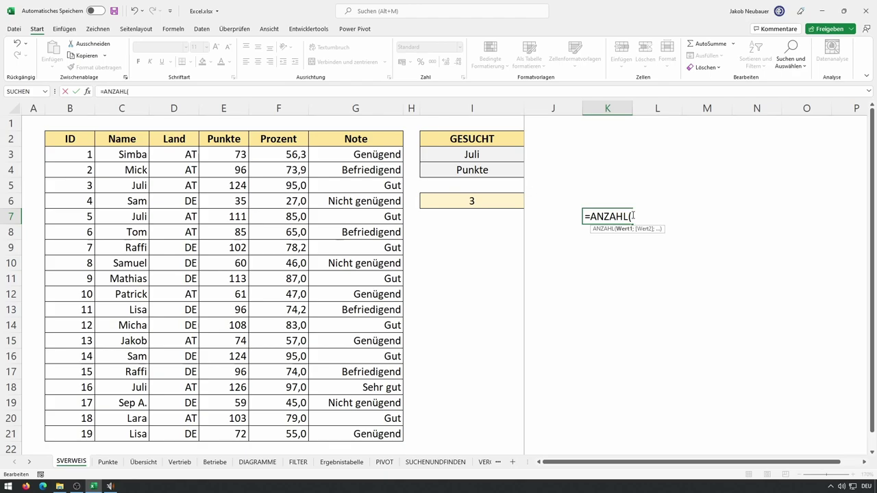
pyautogui.moveTo(179, 149); pyautogui.dragTo(175, 231)
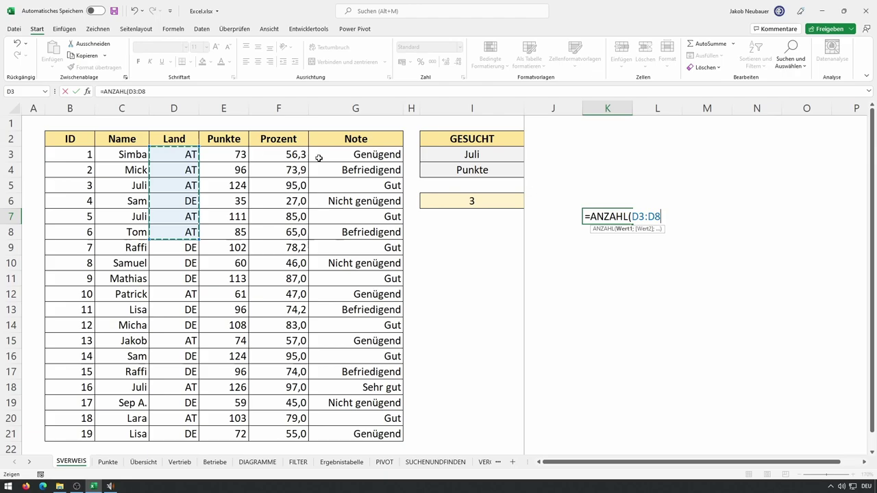
pyautogui.moveTo(192, 152); pyautogui.dragTo(186, 424)
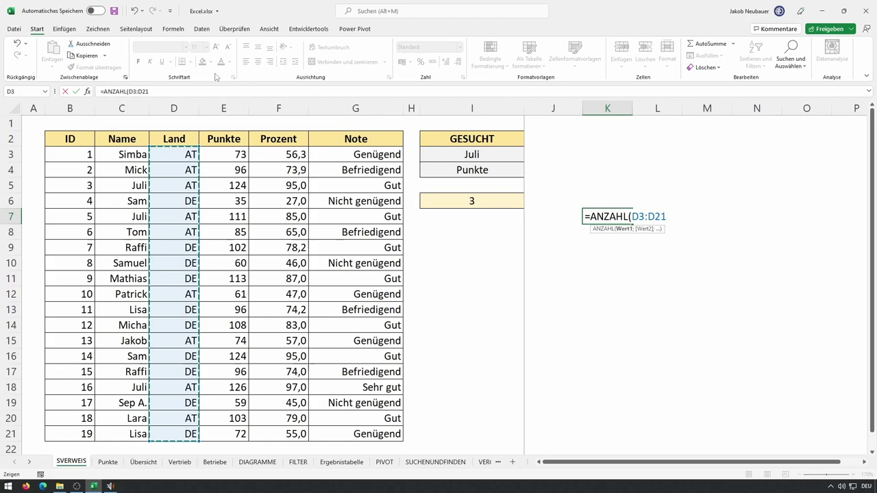
# - Remove the stray text, re-select D3:D21, and commit =ANZAHL(D3:D21) in K7, showing 0
pyautogui.write('adsf')
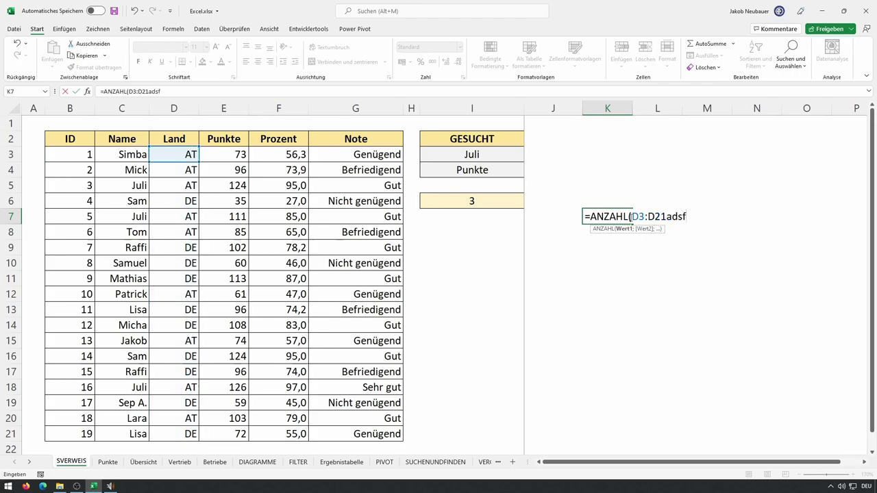
pyautogui.keyDown('shift'); pyautogui.click(687, 217); pyautogui.keyUp('shift')
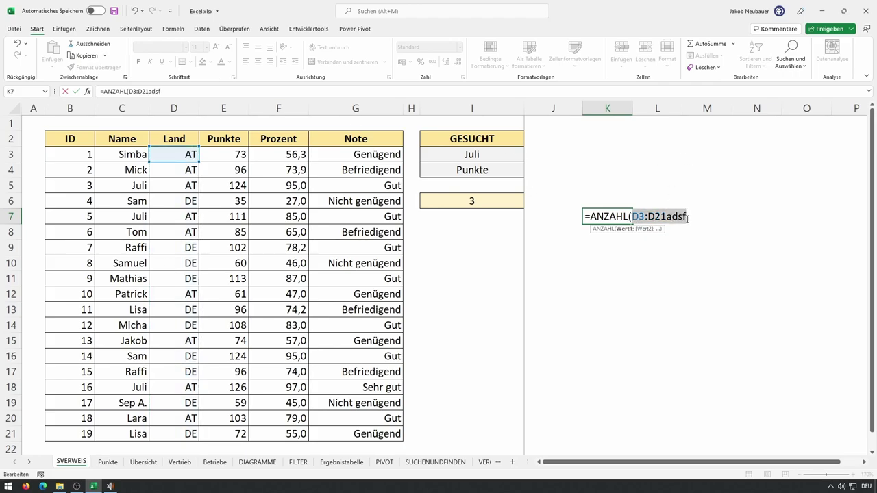
pyautogui.press('BackSpace')
pyautogui.moveTo(177, 155); pyautogui.dragTo(178, 441)
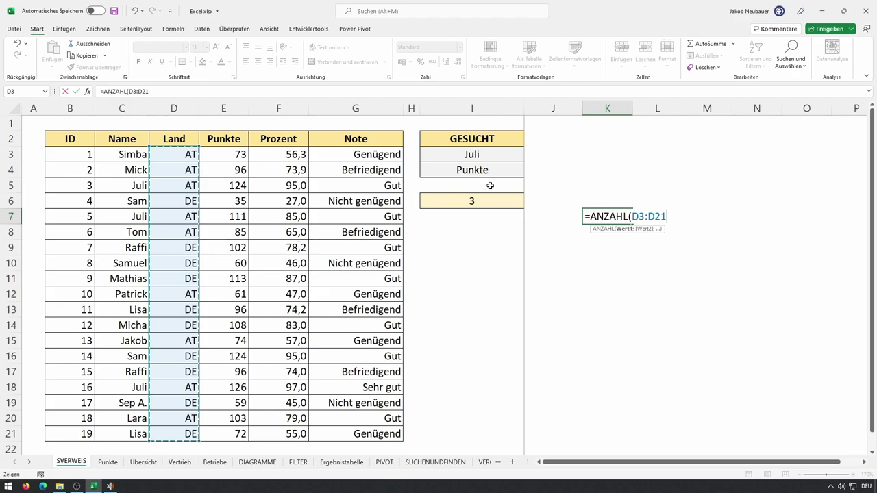
pyautogui.hotkey('ctrl', 'Return')
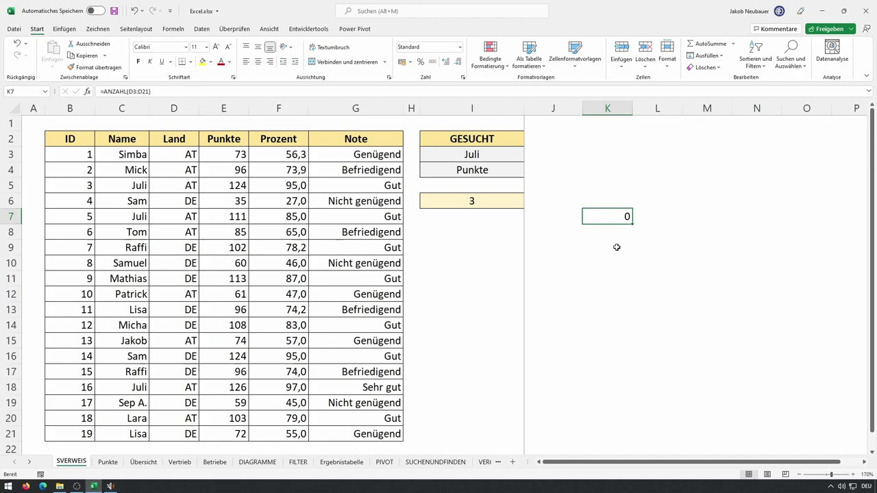